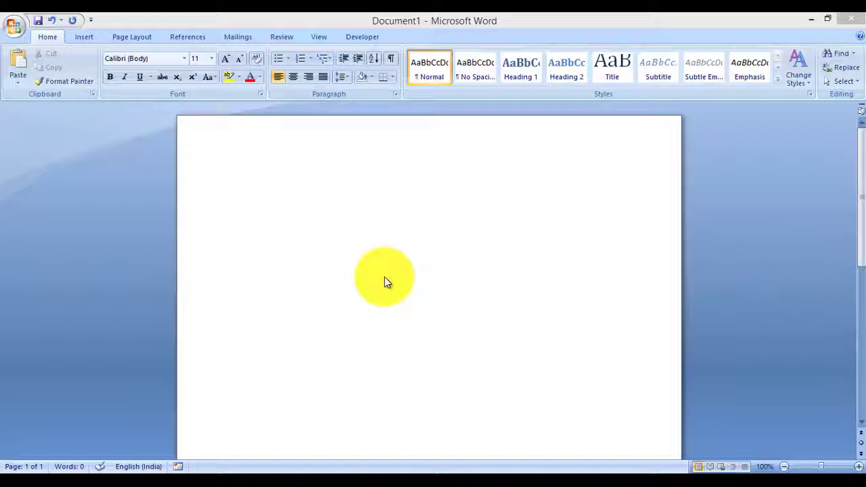
# - Type the word Ram on the blank Word page
pyautogui.click(377, 273)
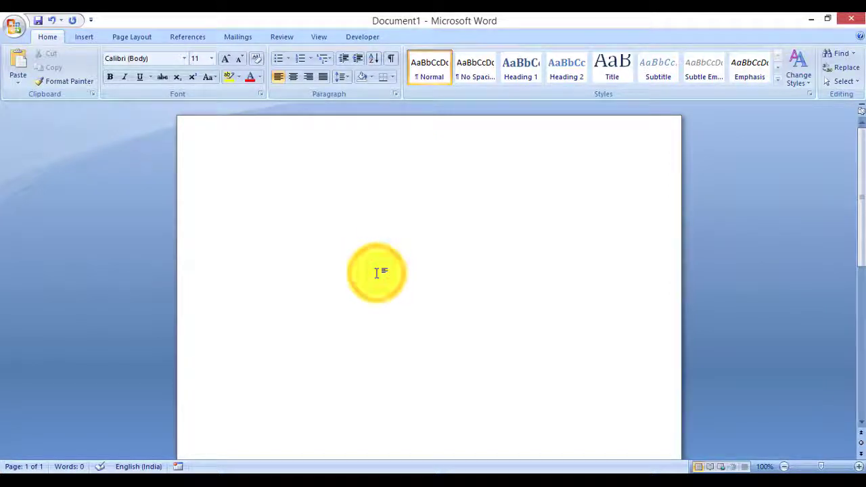
pyautogui.write('Ram')
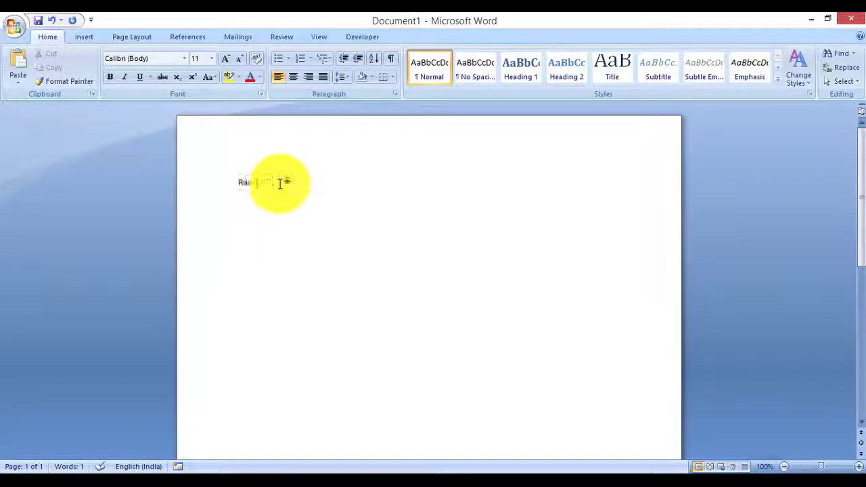
pyautogui.rightClick(280, 184)
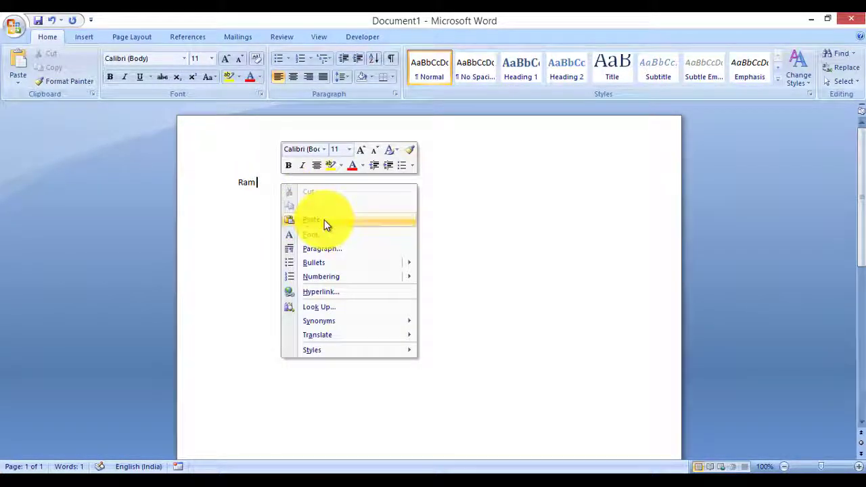
pyautogui.click(251, 227)
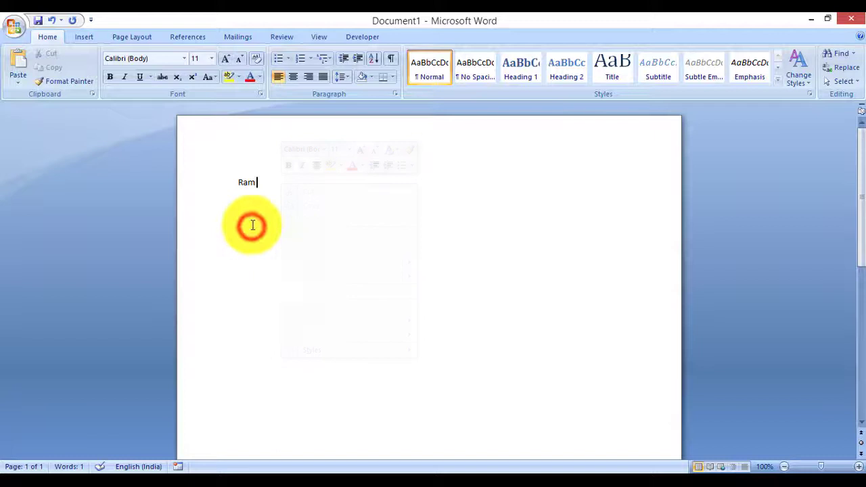
# - Copy Ram and paste it onto a new second line
pyautogui.moveTo(263, 183); pyautogui.dragTo(210, 184)
pyautogui.rightClick(254, 186)
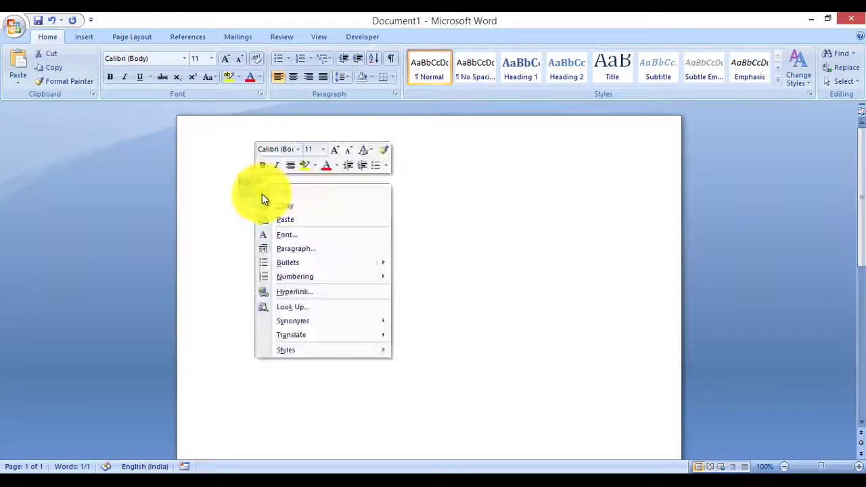
pyautogui.click(287, 205)
pyautogui.rightClick(293, 192)
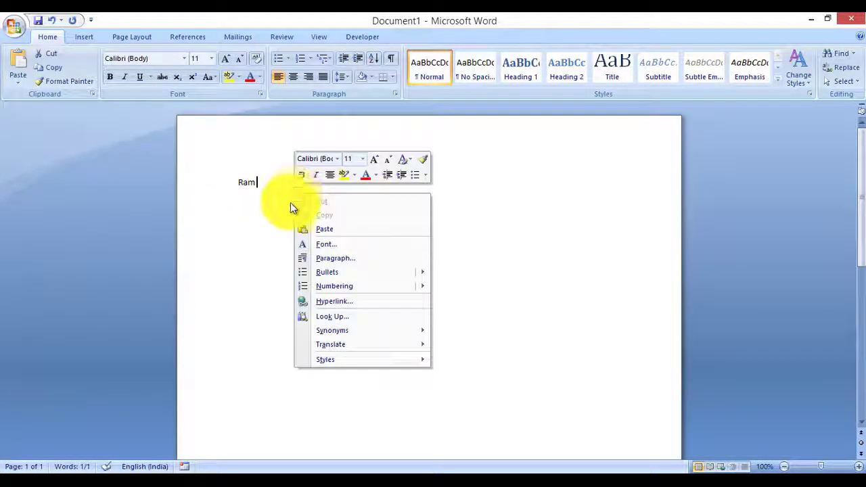
pyautogui.click(276, 215)
pyautogui.press('Return')
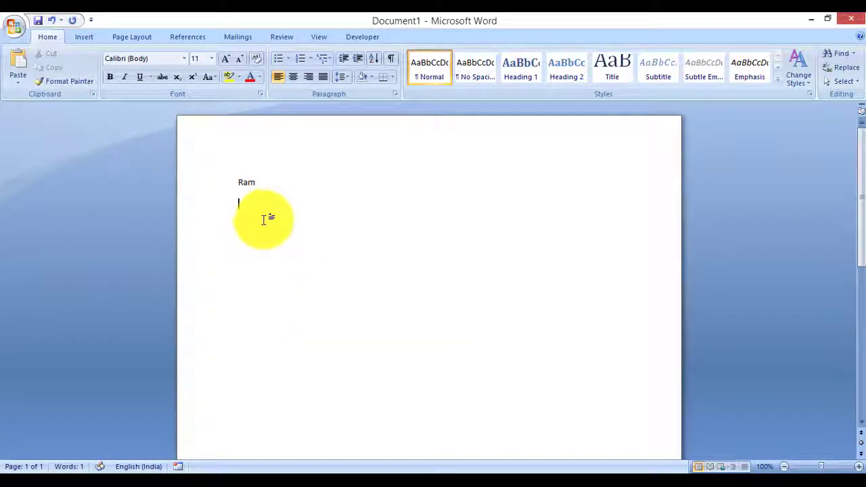
pyautogui.rightClick(261, 223)
pyautogui.click(294, 267)
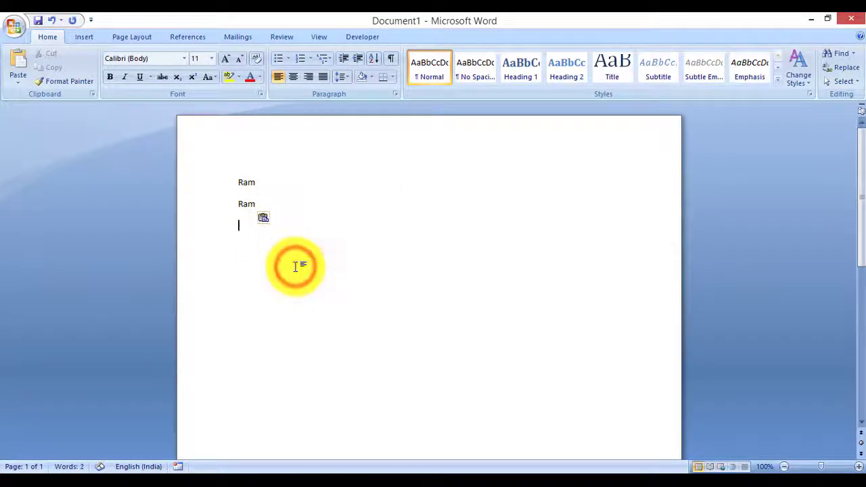
# - In a new Notepad++ tab, type Ram and a new line, then return to Word
pyautogui.click(397, 472)
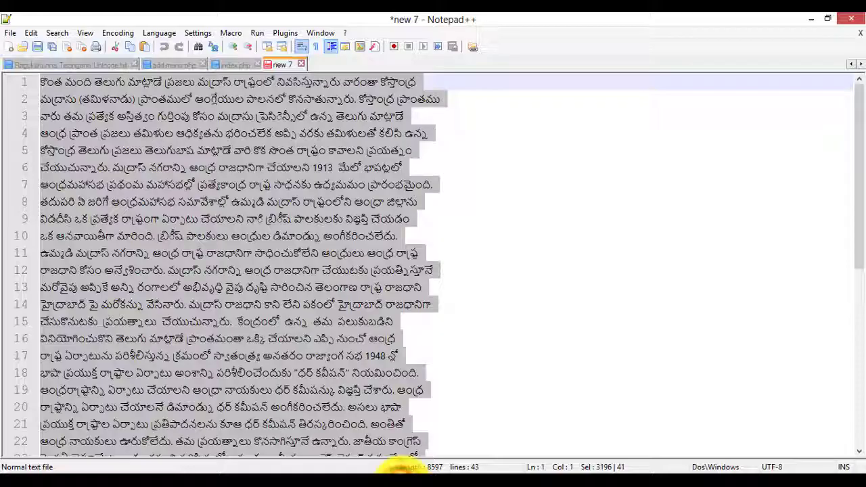
pyautogui.hotkey('ctrl', 'n')
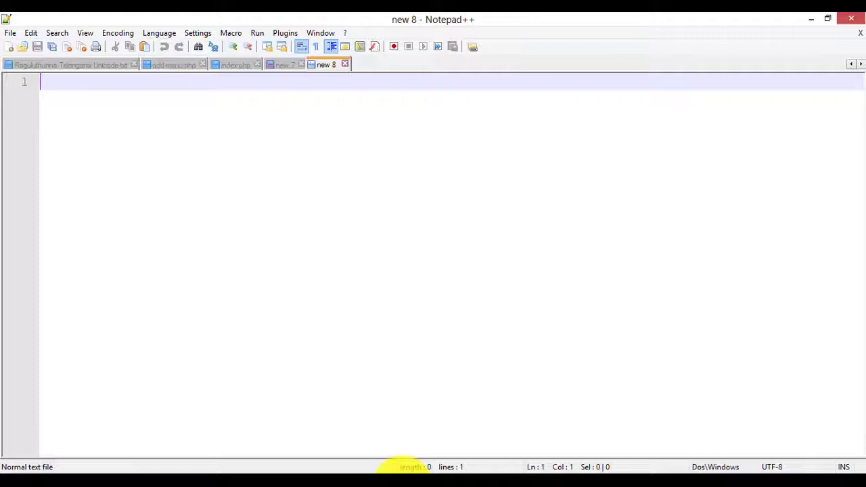
pyautogui.write('Ram')
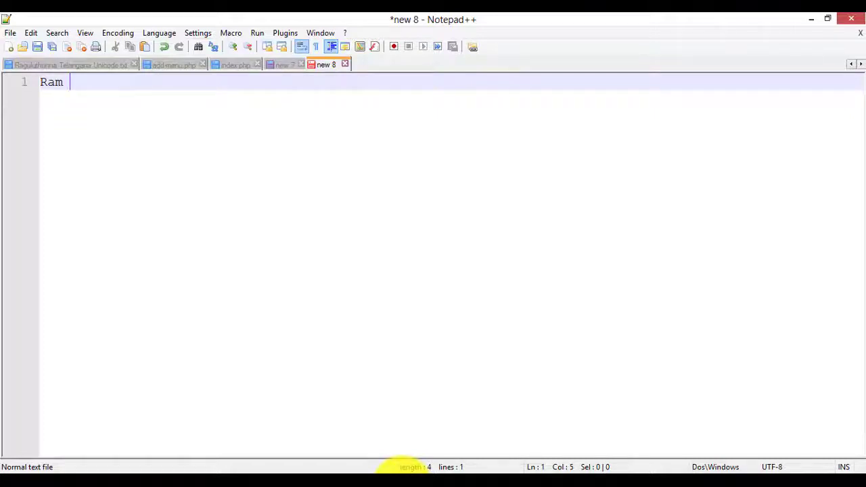
pyautogui.press('Return')
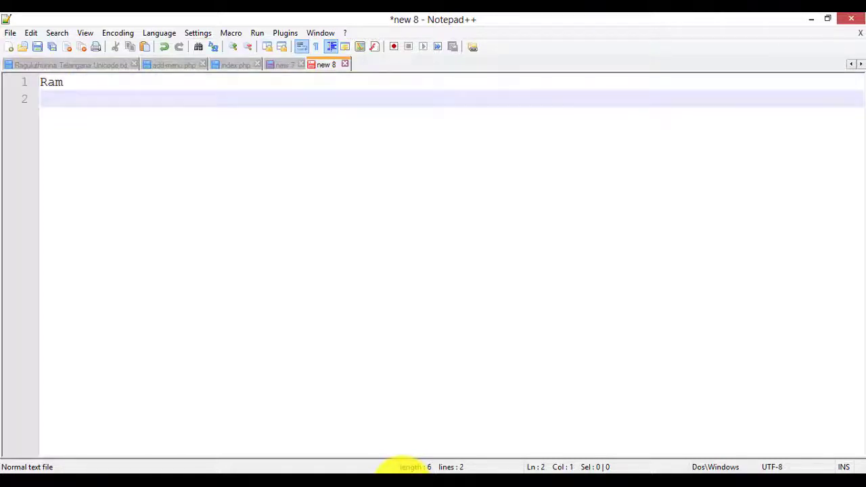
pyautogui.hotkey('alt', 'Tab')
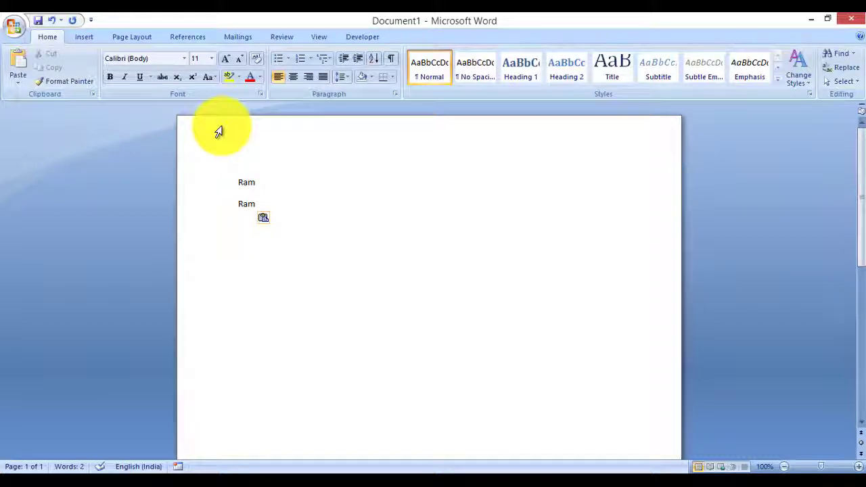
pyautogui.click(327, 471)
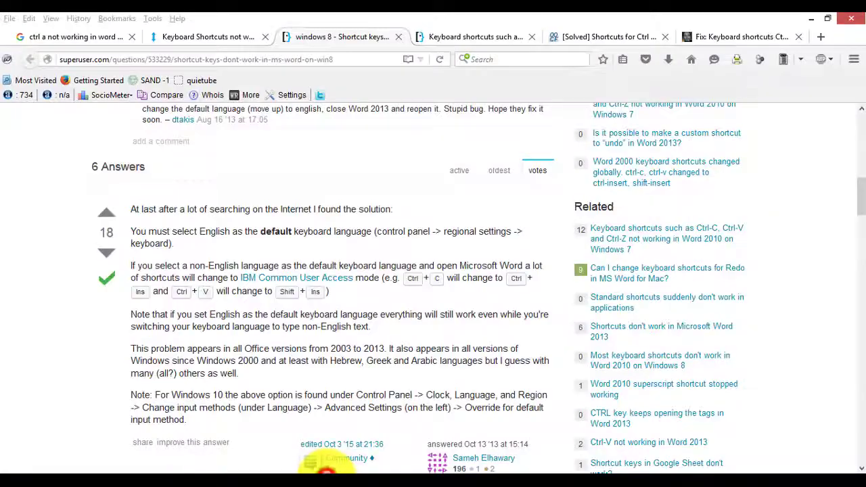
pyautogui.scroll(10, 280, 323)
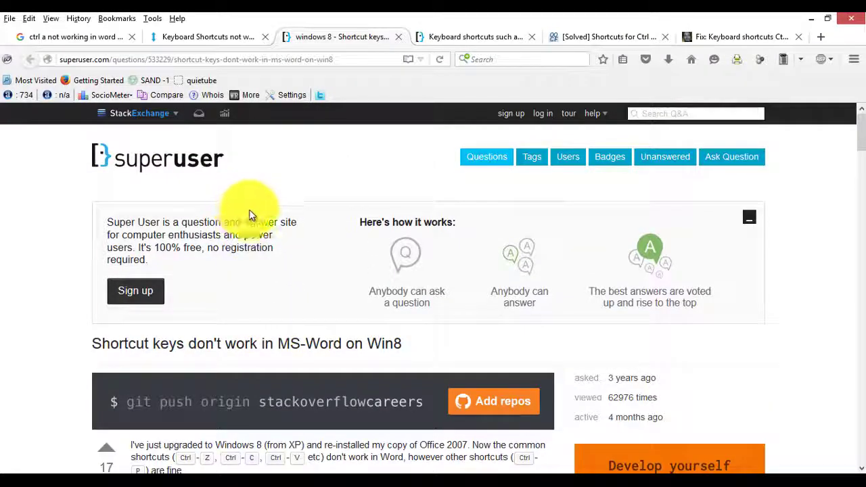
pyautogui.scroll(-5, 236, 155)
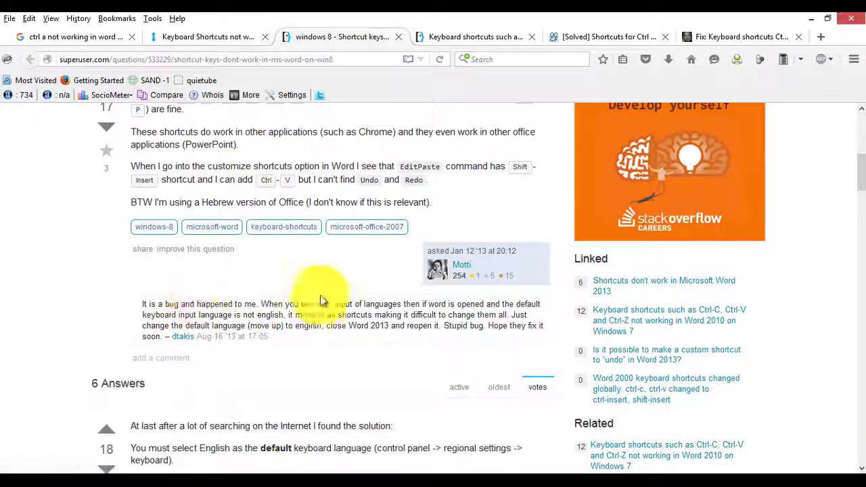
pyautogui.scroll(-4, 218, 310)
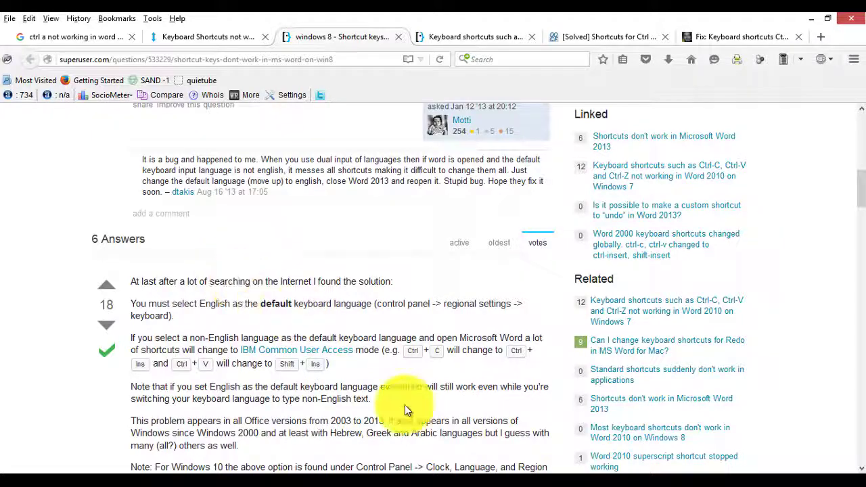
pyautogui.click(447, 472)
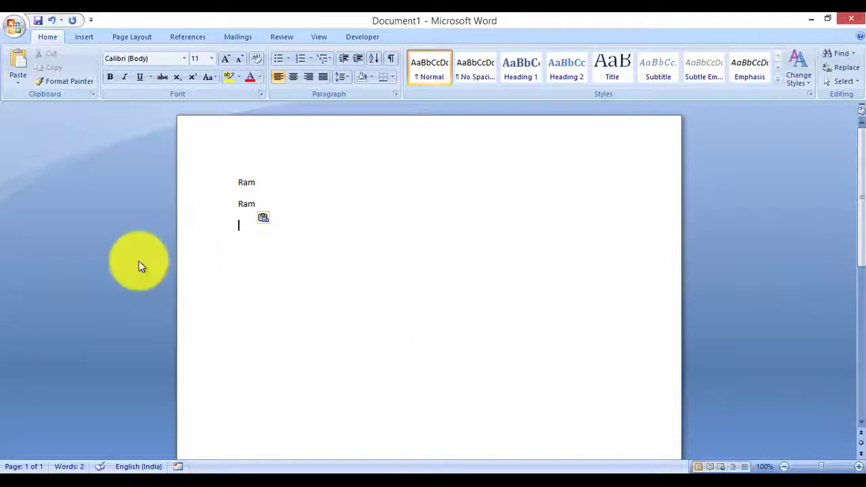
# - Open the Control Panel from the Windows Start menu
pyautogui.click(14, 467)
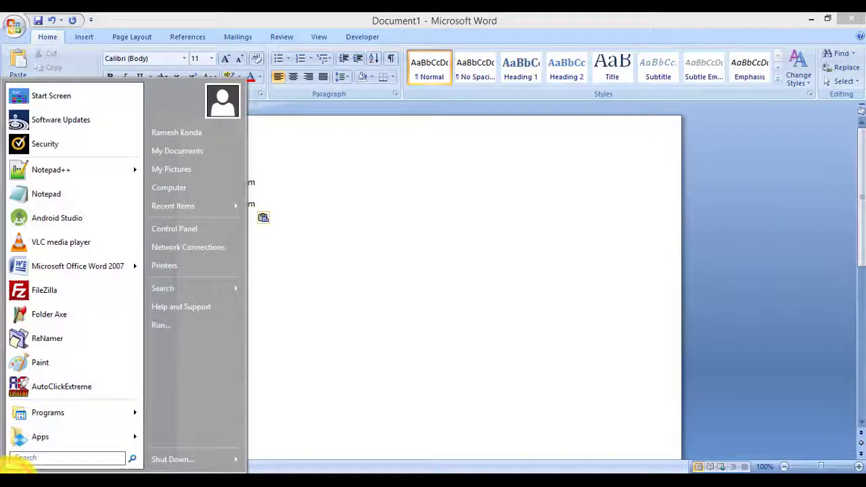
pyautogui.click(171, 229)
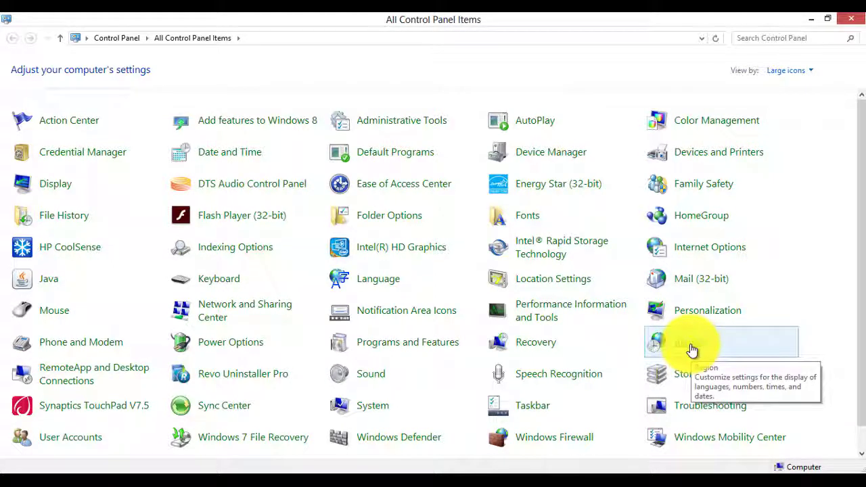
# - Set the Region format to English (United Kingdom), apply it and close the dialog
pyautogui.click(691, 349)
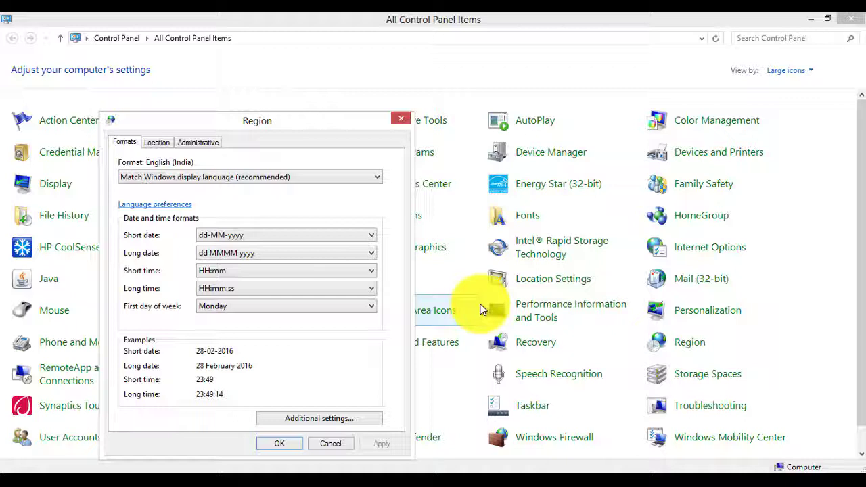
pyautogui.click(345, 180)
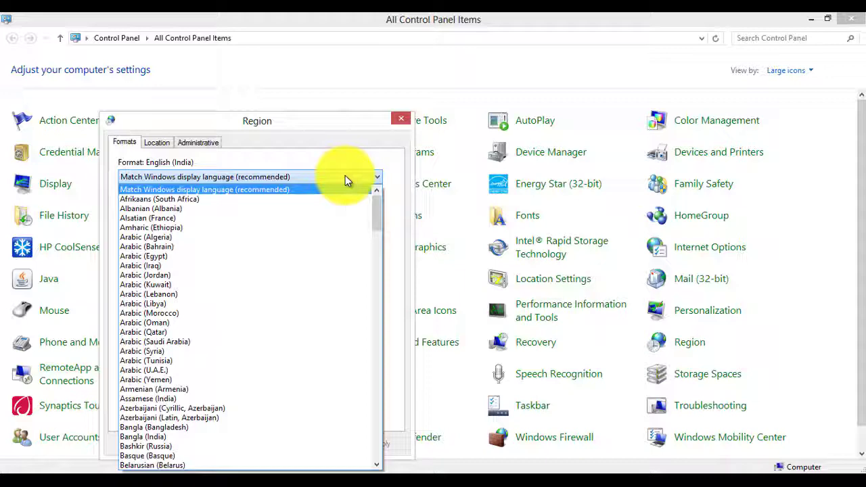
pyautogui.press('n')
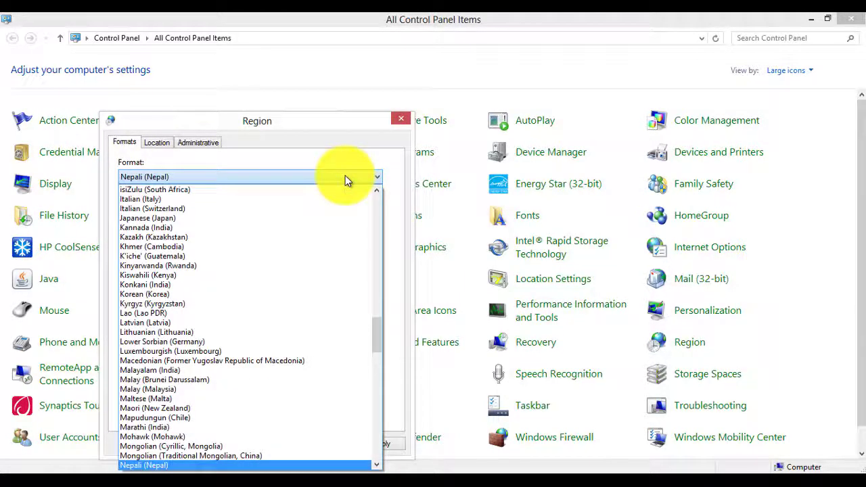
pyautogui.press('e')
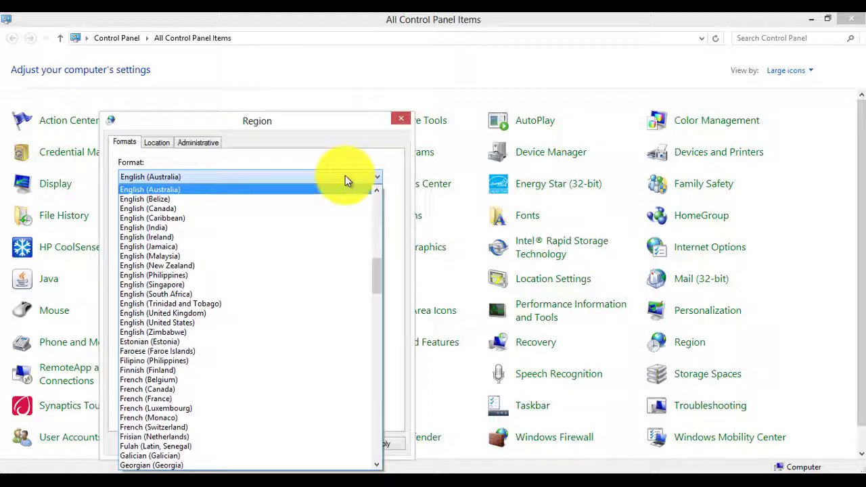
pyautogui.click(196, 313)
pyautogui.click(385, 444)
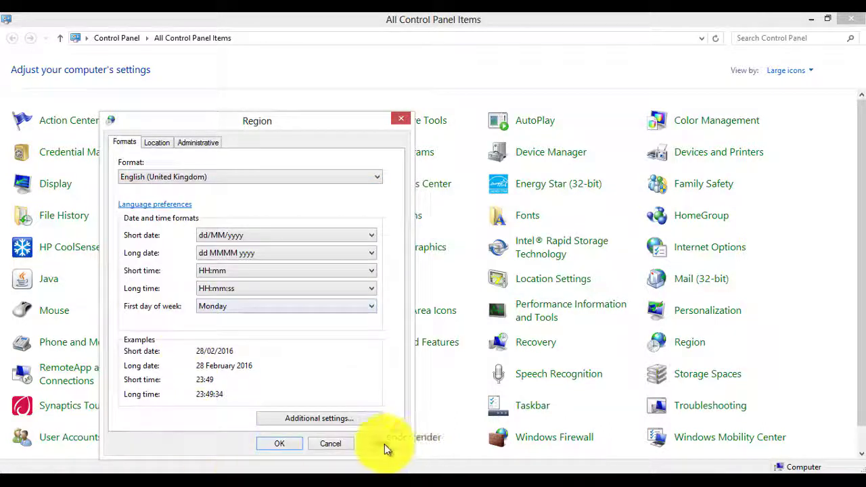
pyautogui.click(280, 444)
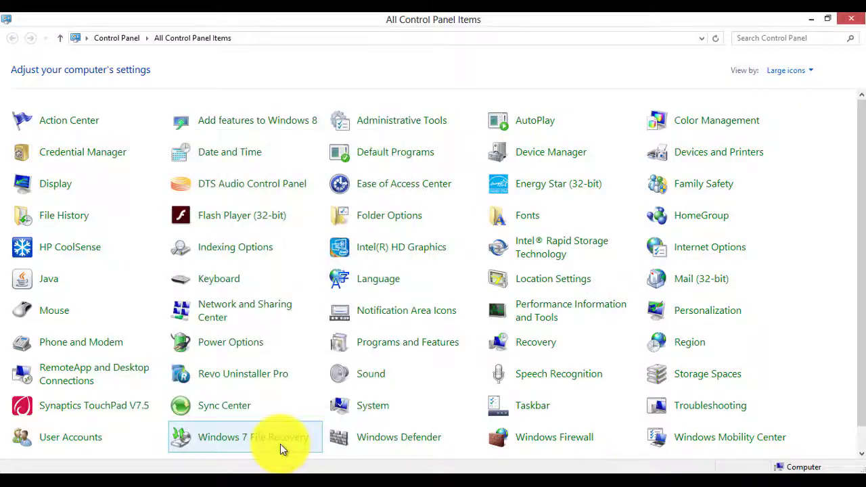
# - Close Word, discarding the unsaved changes to Document1
pyautogui.click(445, 469)
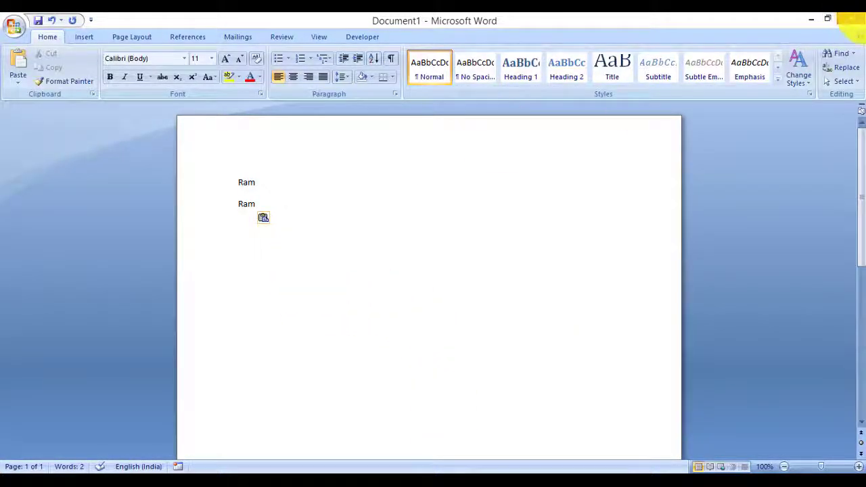
pyautogui.click(854, 23)
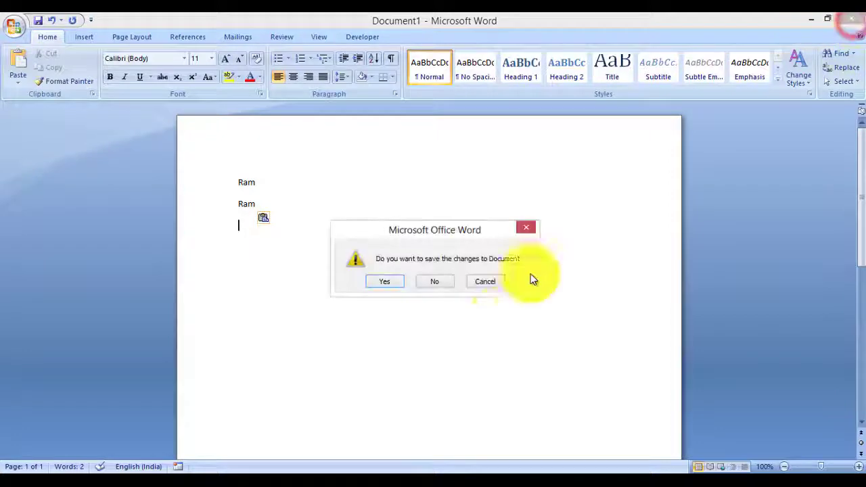
pyautogui.click(437, 282)
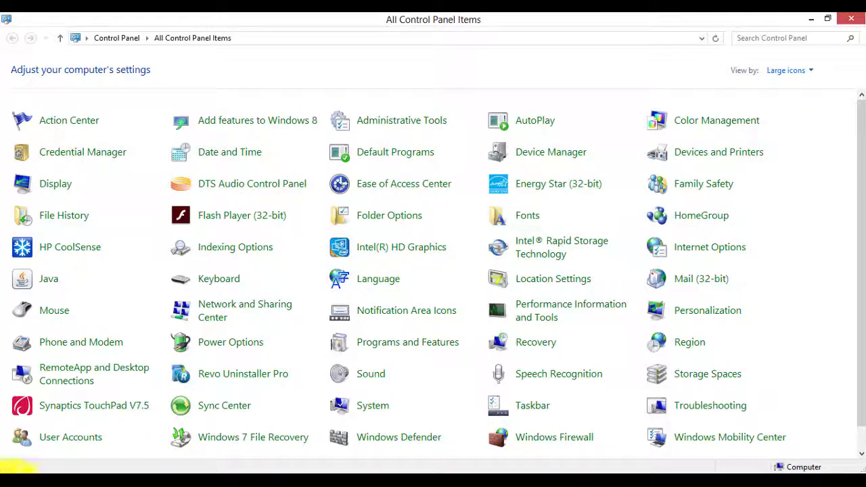
# - Relaunch Word 2007 and type Ram followed by a new line
pyautogui.click(8, 468)
pyautogui.click(61, 266)
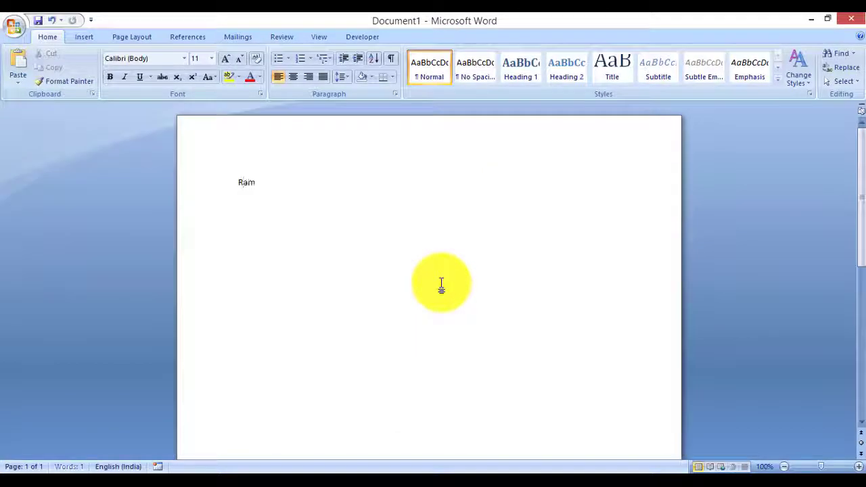
pyautogui.write('Ram')
pyautogui.press('Return')
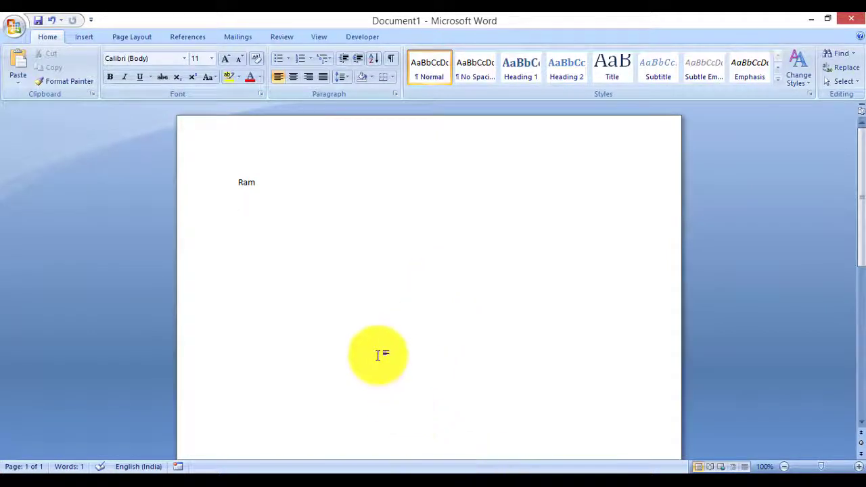
# - Go to Language preferences from the ENG indicator and view the English (India) options
pyautogui.click(791, 482)
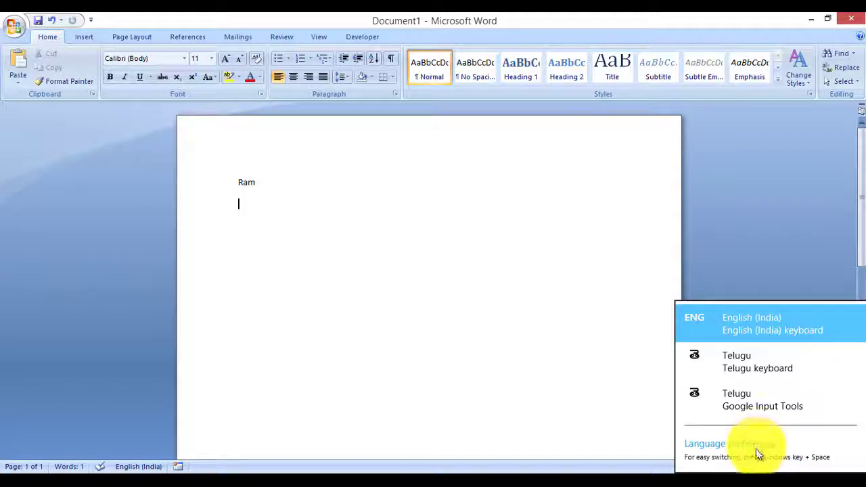
pyautogui.click(722, 443)
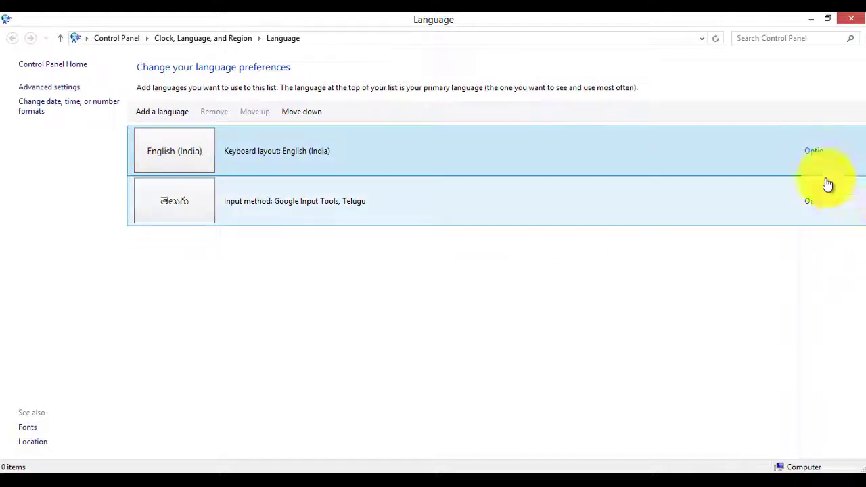
pyautogui.click(819, 152)
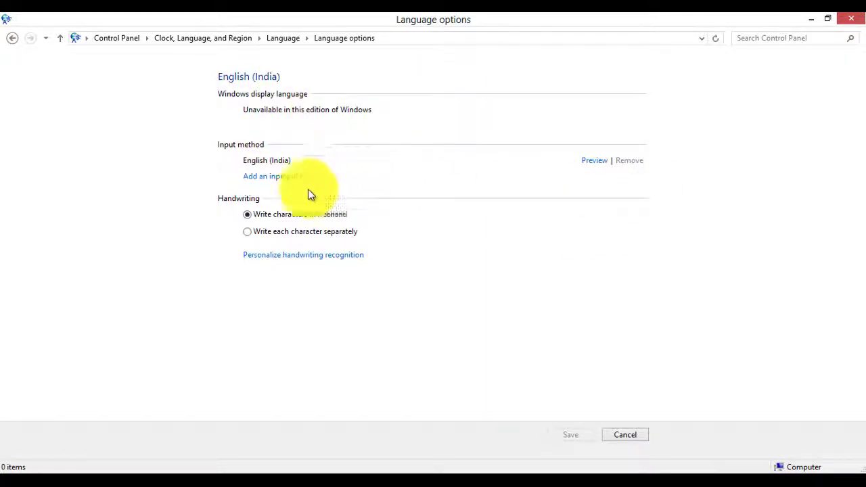
pyautogui.click(284, 177)
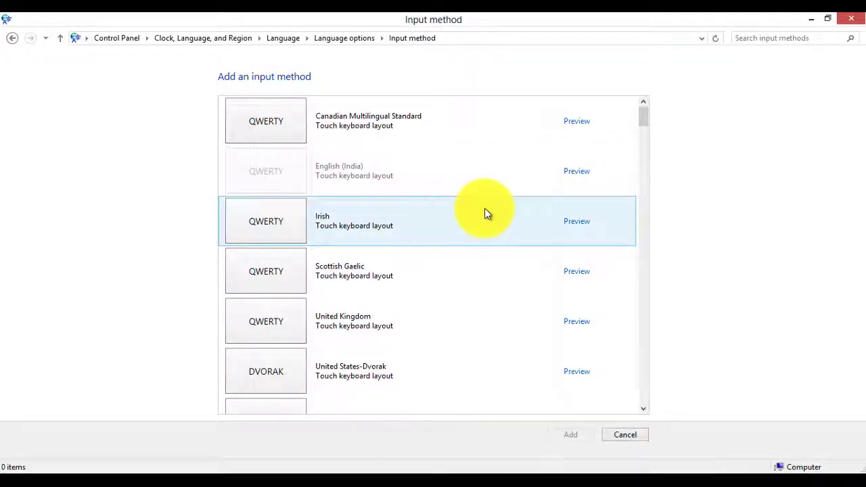
pyautogui.click(646, 120)
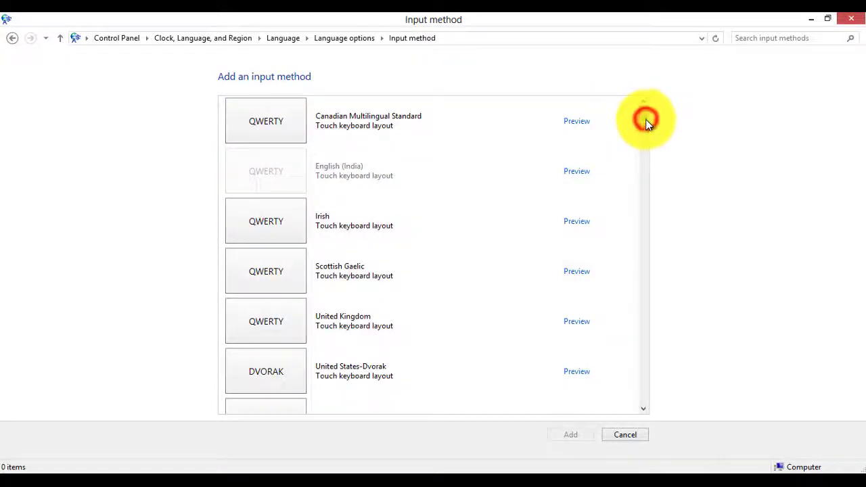
pyautogui.moveTo(646, 120); pyautogui.dragTo(639, 199)
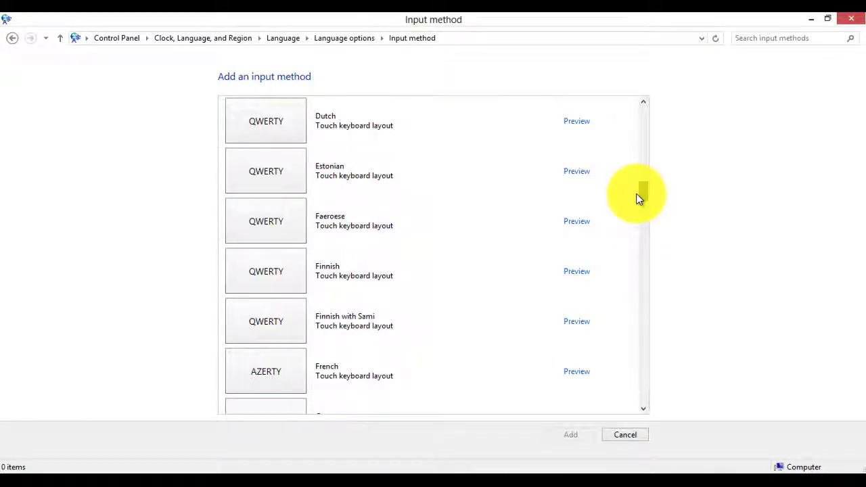
pyautogui.click(643, 102)
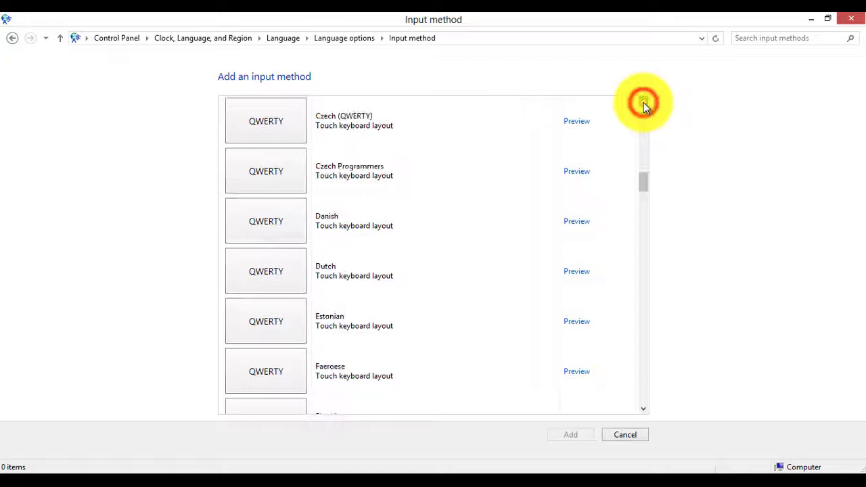
pyautogui.moveTo(644, 155); pyautogui.dragTo(644, 100)
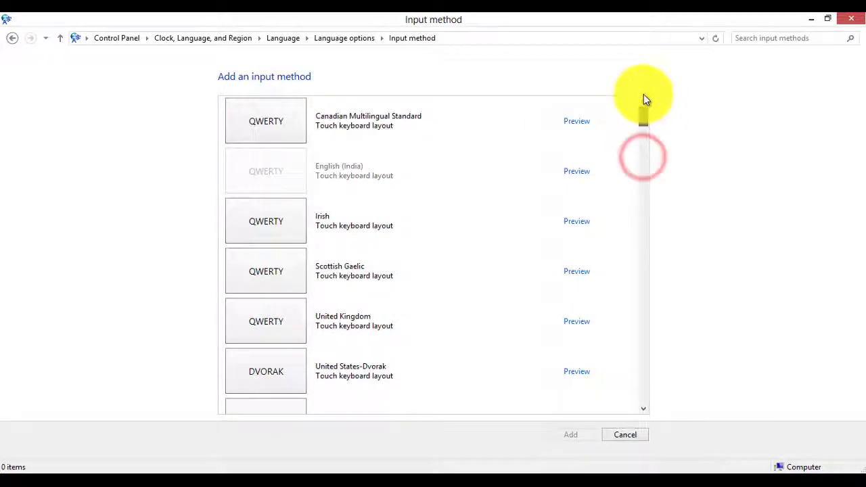
pyautogui.click(636, 444)
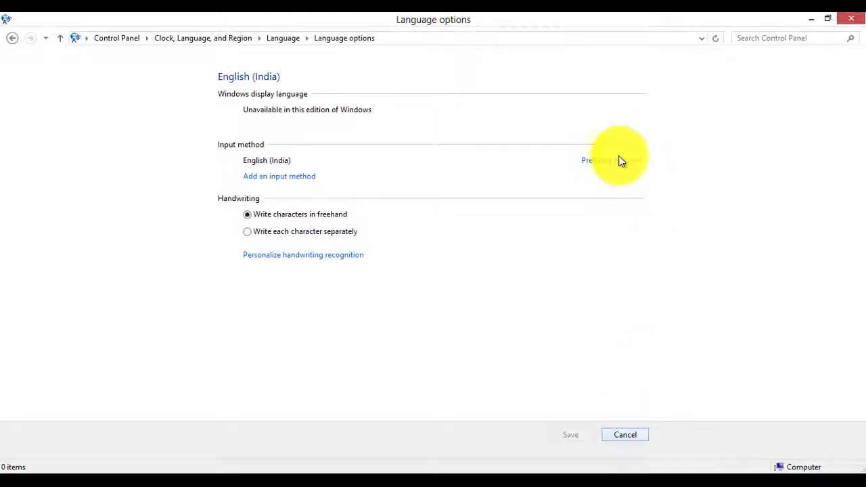
# - Preview the English (India) keyboard layout, then cancel out of its options
pyautogui.click(594, 166)
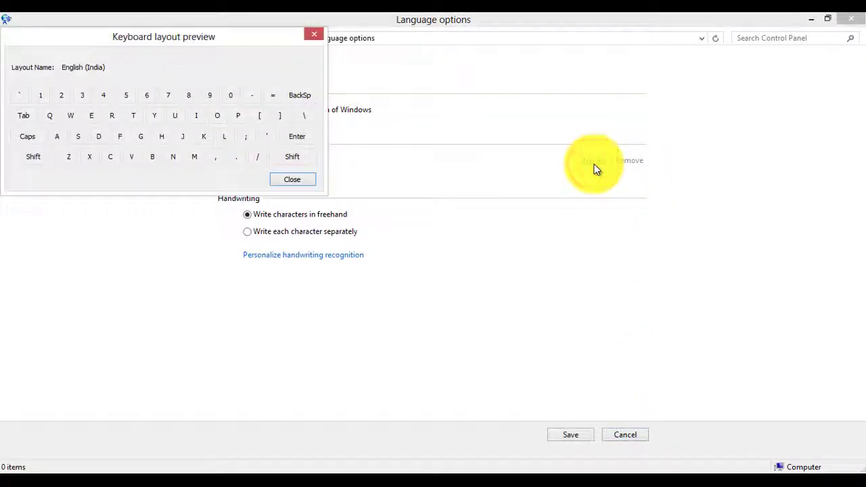
pyautogui.click(294, 181)
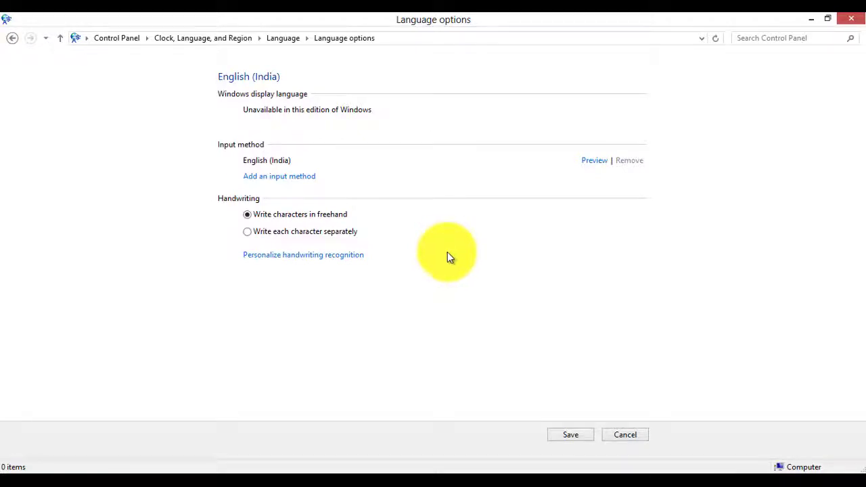
pyautogui.click(633, 438)
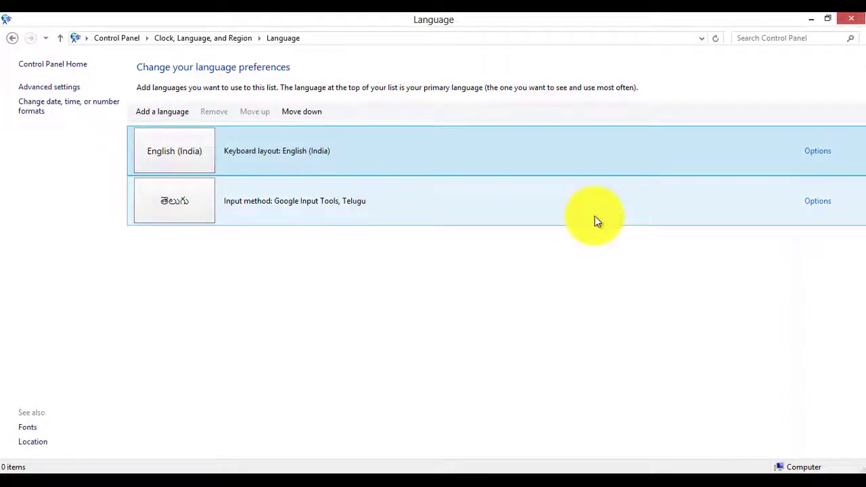
# - View the language options for Telugu
pyautogui.click(819, 201)
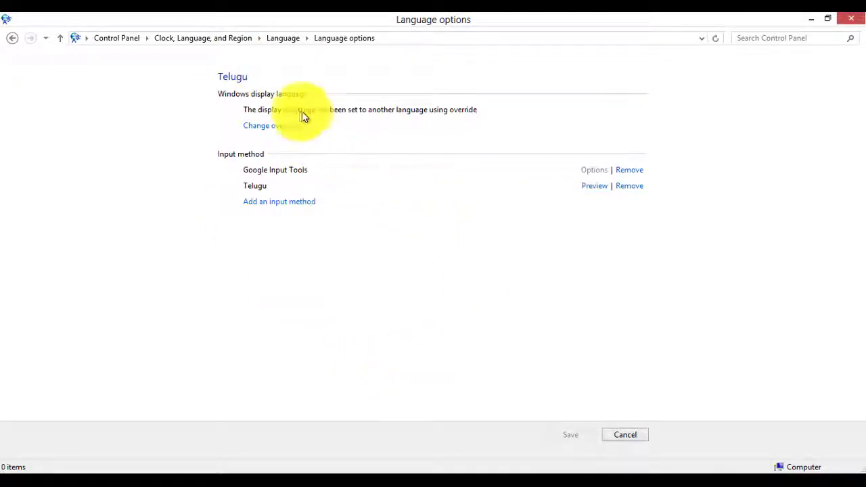
# - Switch from the Telugu options to the All Control Panel Items window
pyautogui.moveTo(478, 460)
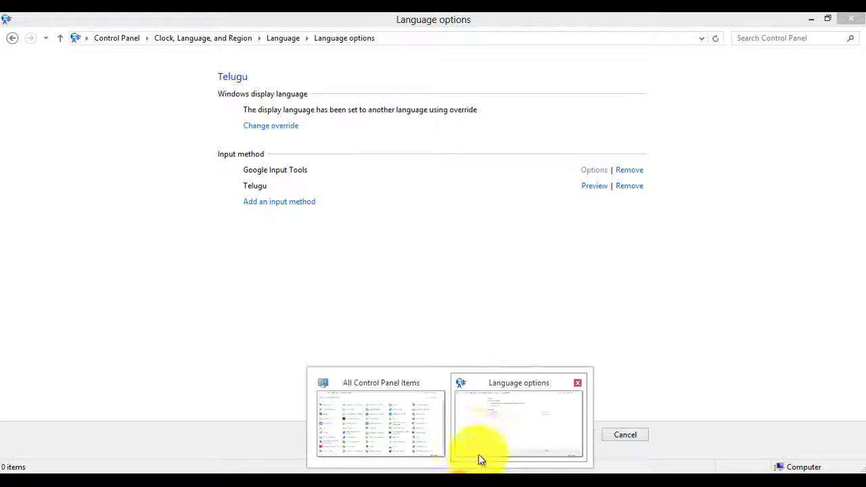
pyautogui.click(489, 430)
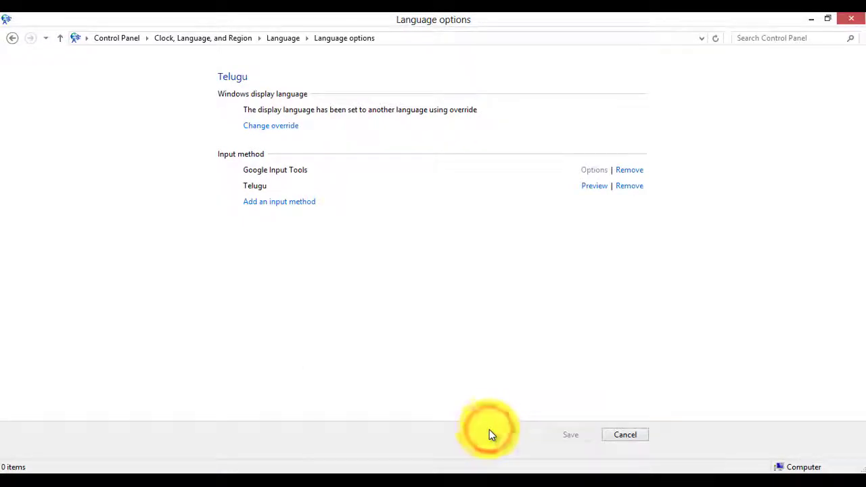
pyautogui.click(458, 470)
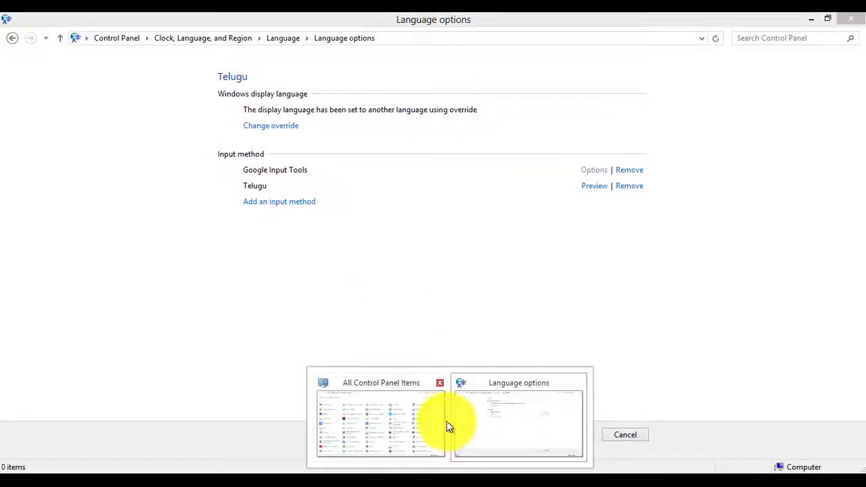
pyautogui.click(447, 421)
# - In Region, review the Administrative, Location and Formats tabs
pyautogui.click(681, 341)
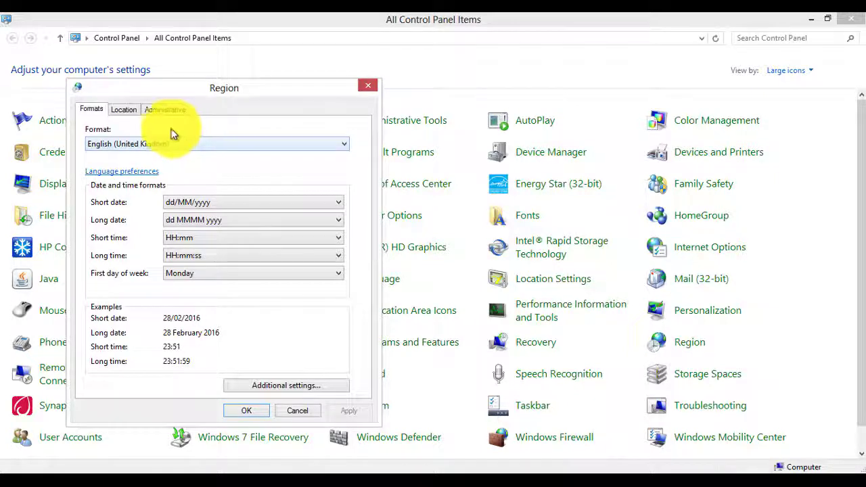
pyautogui.click(153, 110)
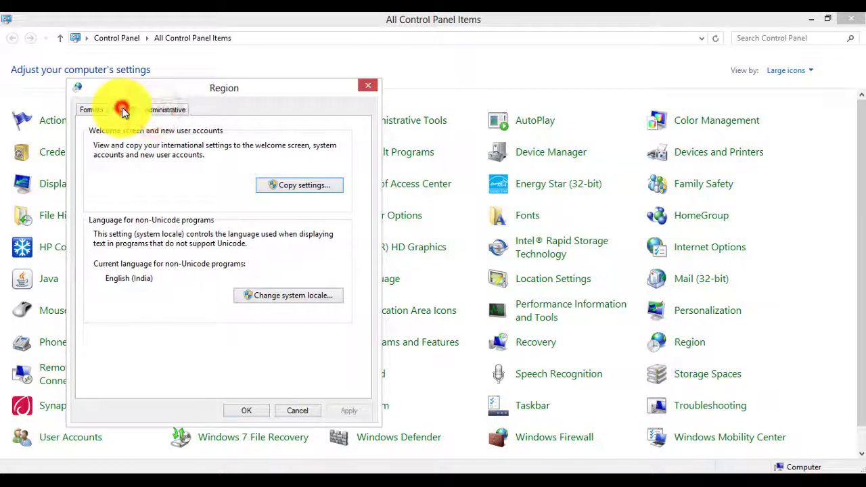
pyautogui.click(124, 109)
pyautogui.click(86, 111)
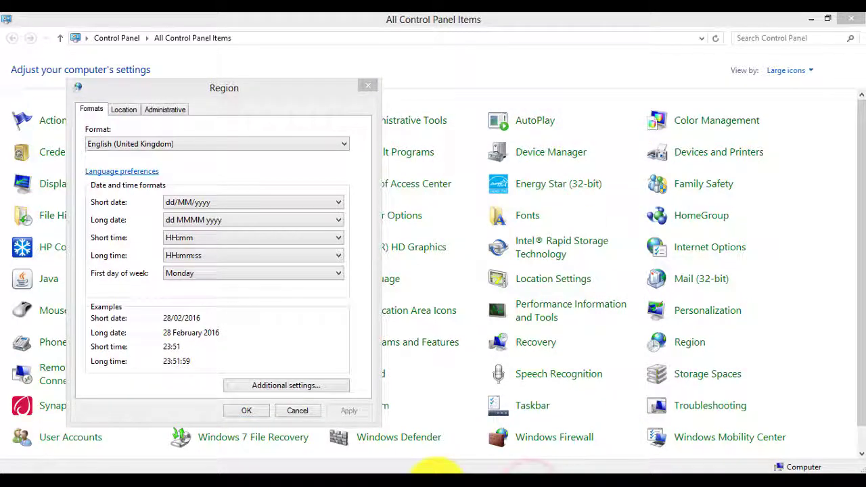
# - Return to the Telugu language options and view the language override settings
pyautogui.click(452, 466)
pyautogui.click(522, 436)
pyautogui.click(280, 129)
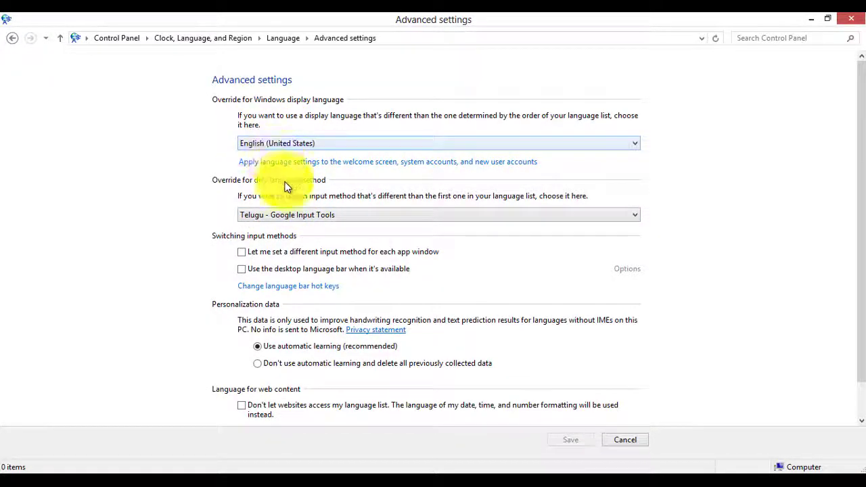
# - Make English (India) the default input method
pyautogui.click(295, 215)
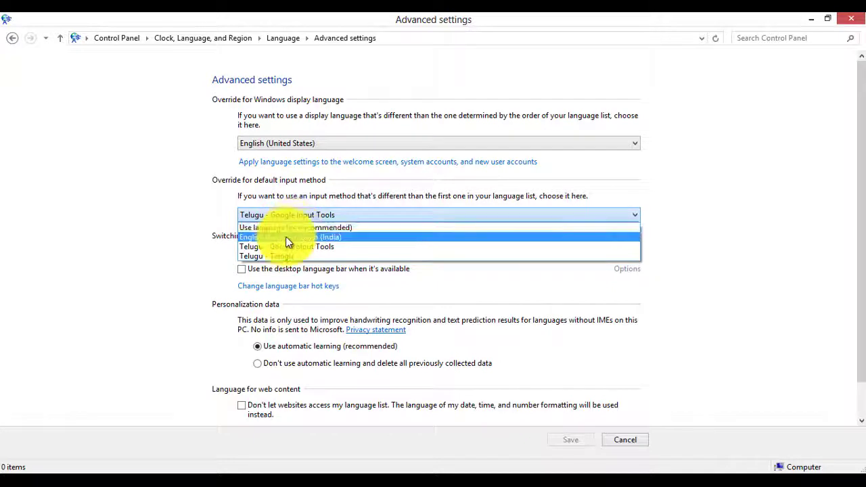
pyautogui.click(286, 238)
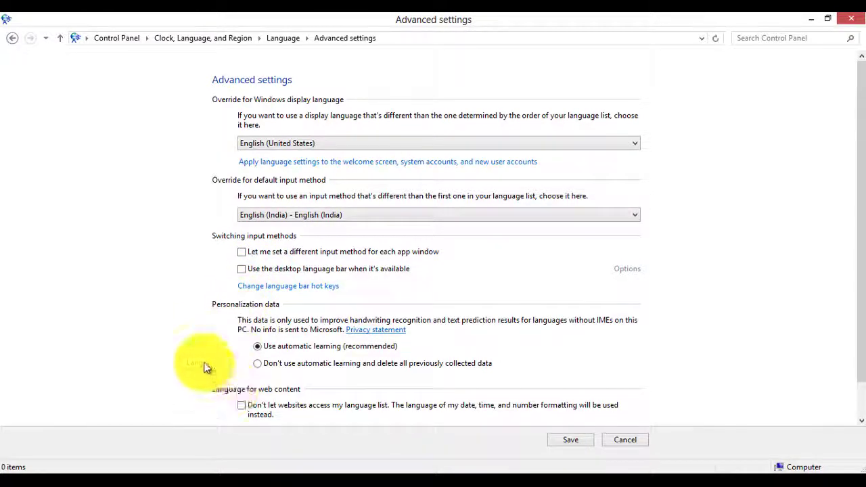
pyautogui.press('Down')
pyautogui.press('Down')
pyautogui.press('Down')
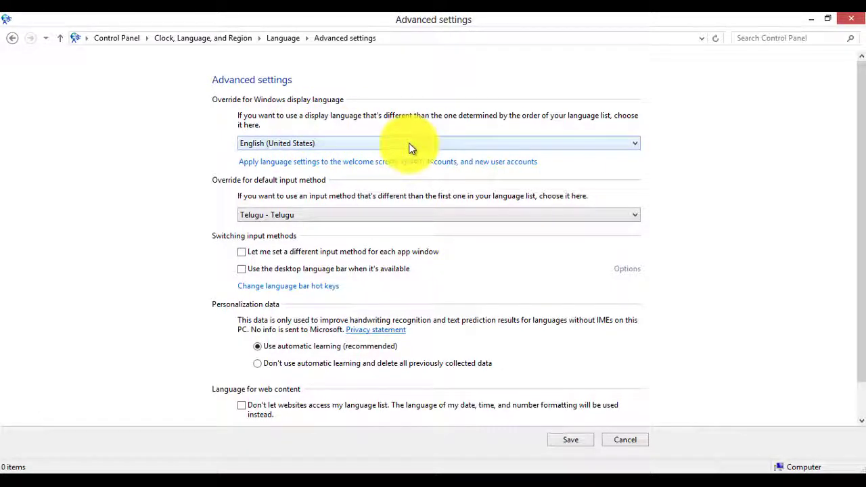
# - Set the display language override to Use language list (recommended) and save the advanced settings
pyautogui.click(608, 145)
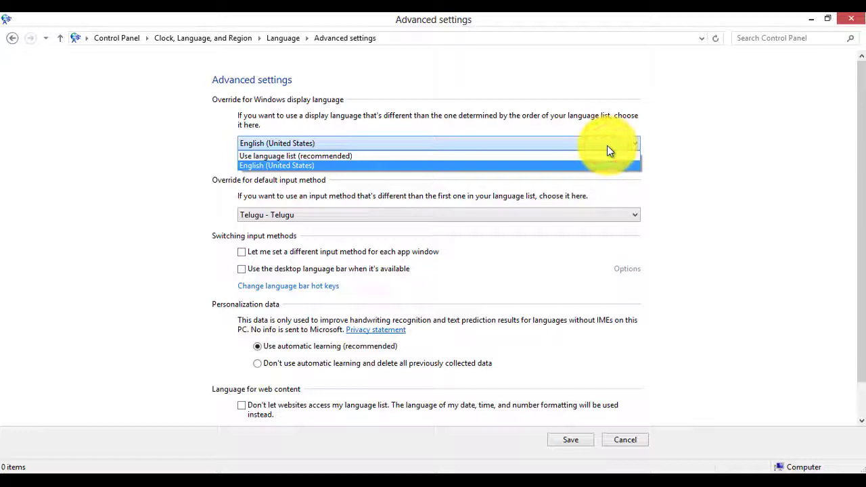
pyautogui.click(317, 157)
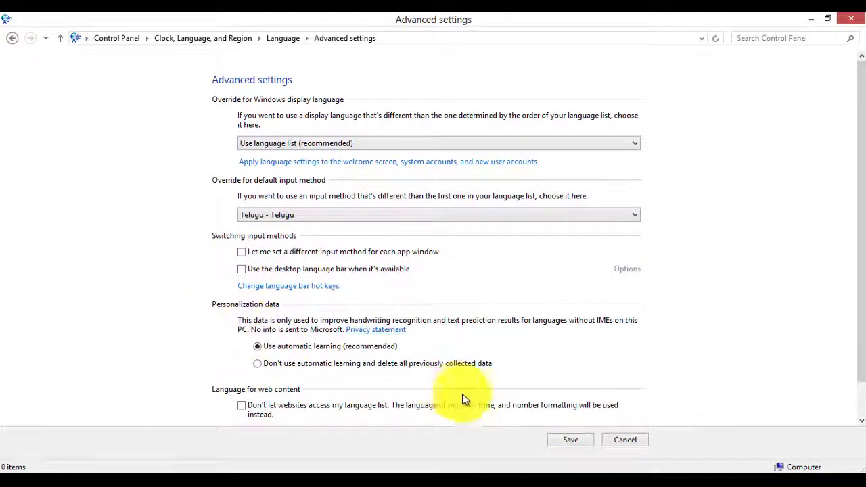
pyautogui.click(570, 441)
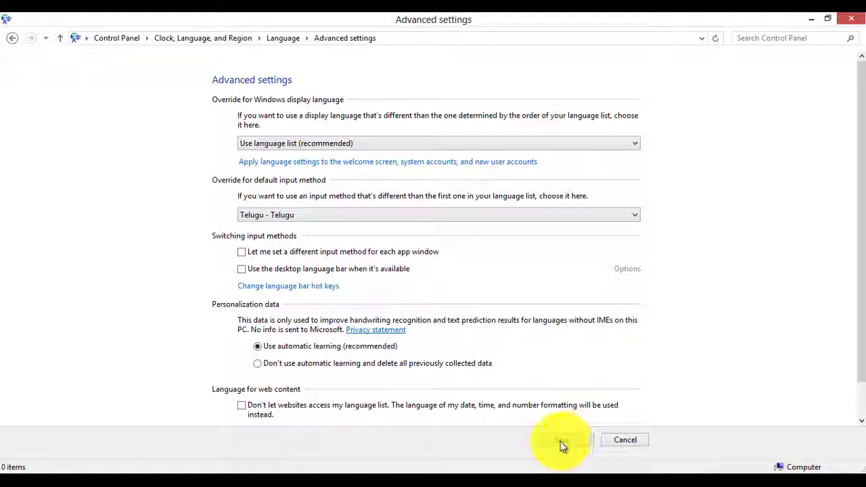
pyautogui.click(569, 442)
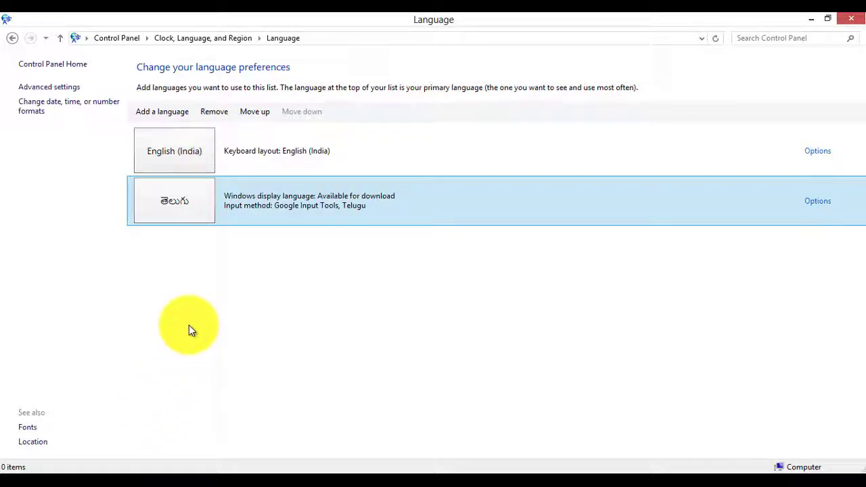
# - In Advanced settings, override the Windows display language with English (United States) and save
pyautogui.click(60, 86)
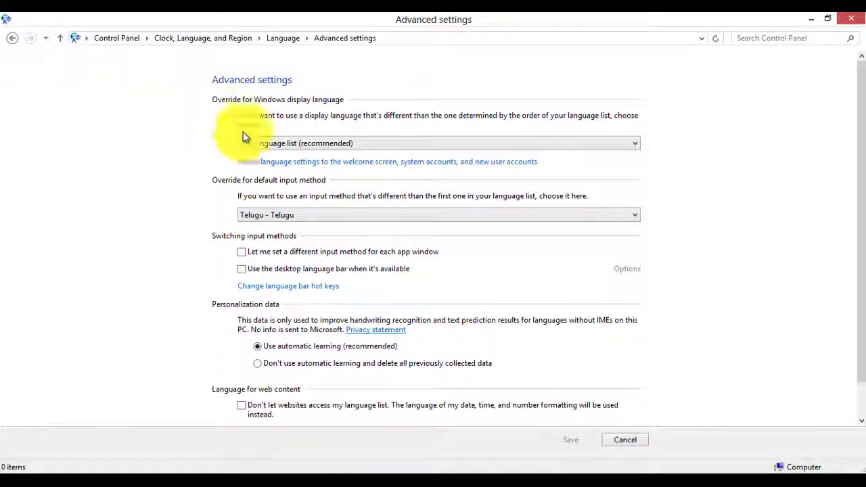
pyautogui.click(305, 143)
pyautogui.click(291, 166)
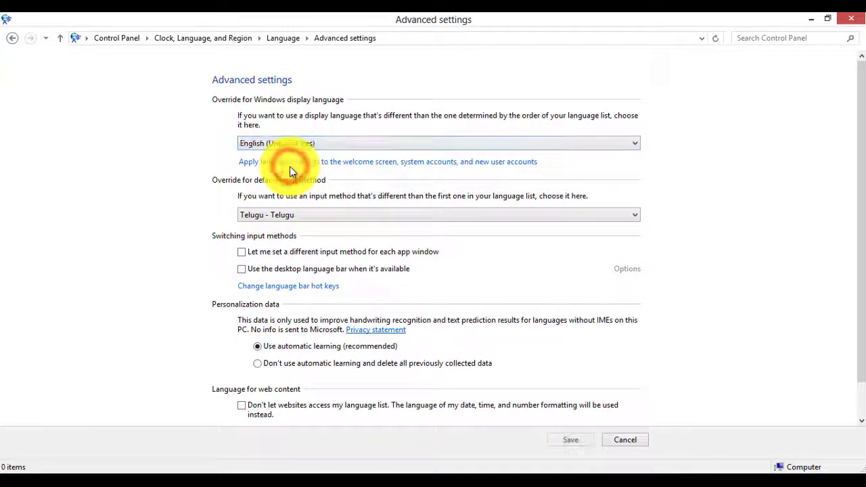
pyautogui.click(572, 440)
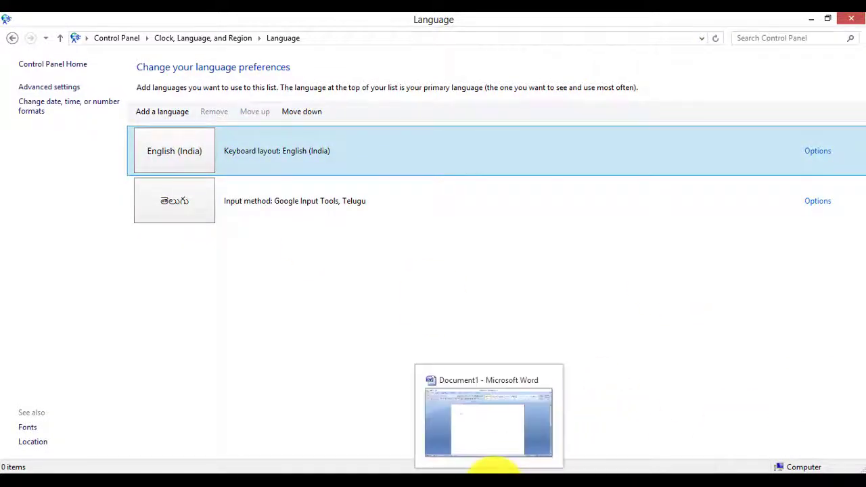
# - Close the open Word document without saving its changes
pyautogui.click(494, 466)
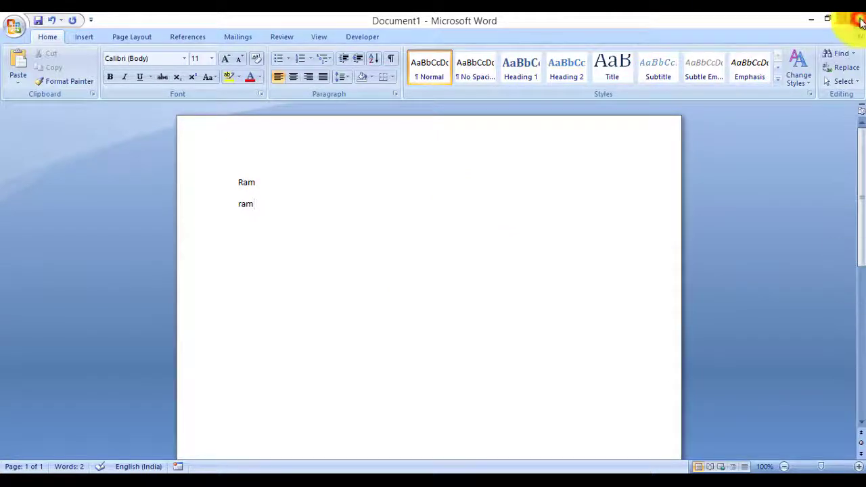
pyautogui.click(860, 22)
pyautogui.click(437, 283)
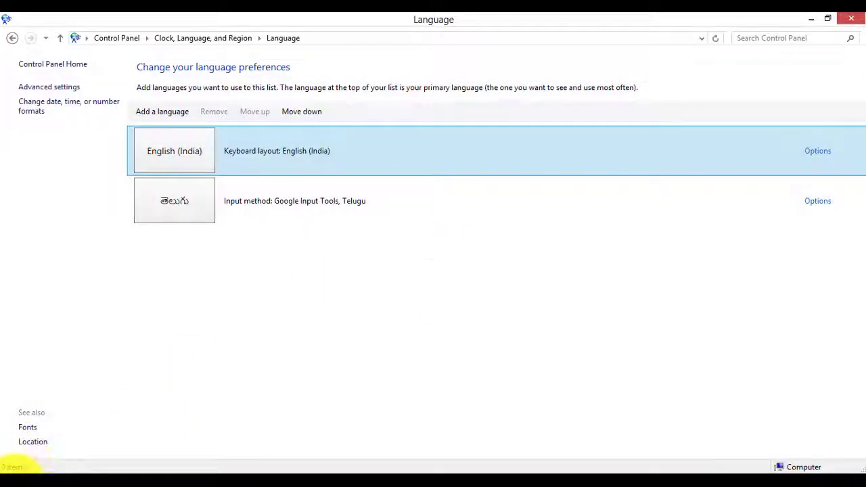
# - Relaunch Word 2007 from the Start menu and type 'Ram' in the blank document
pyautogui.click(14, 467)
pyautogui.click(41, 267)
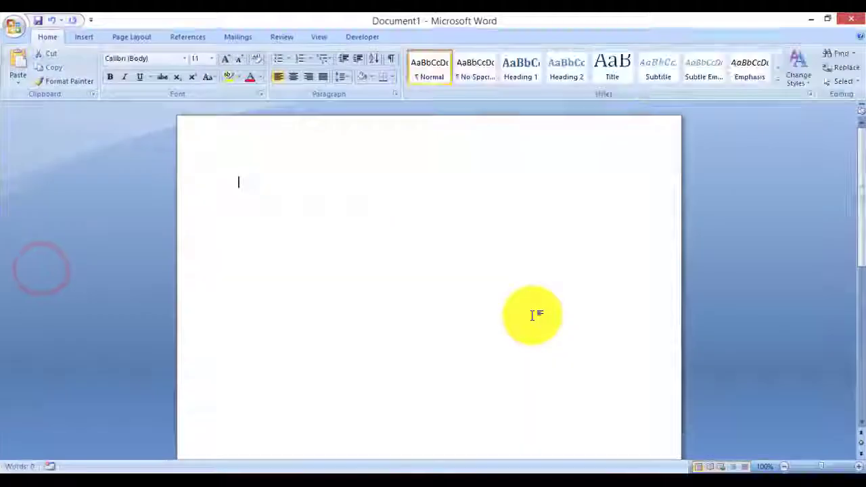
pyautogui.write('Ram')
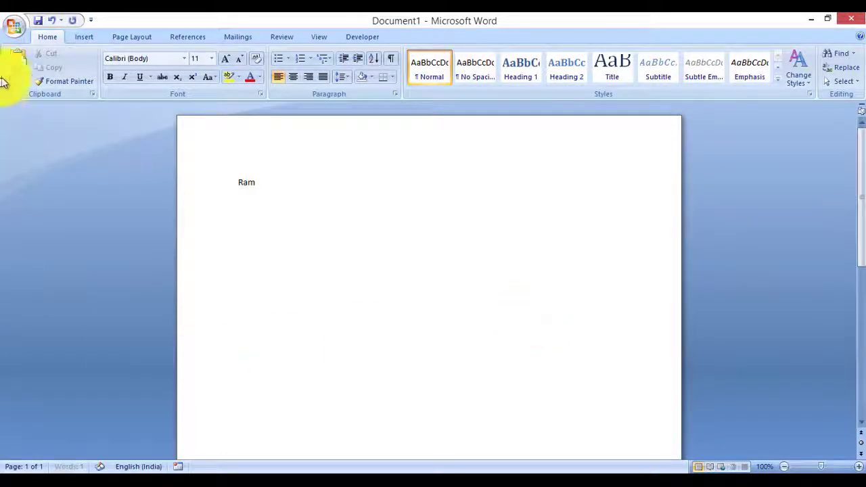
pyautogui.click(16, 30)
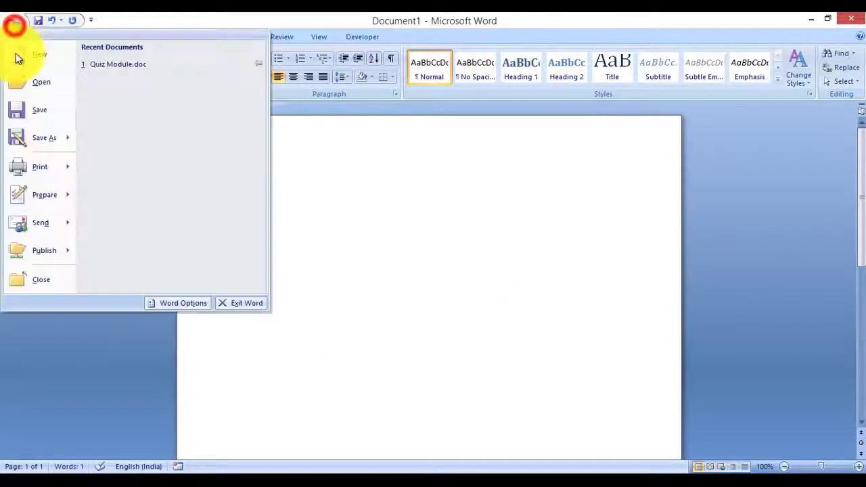
pyautogui.click(188, 304)
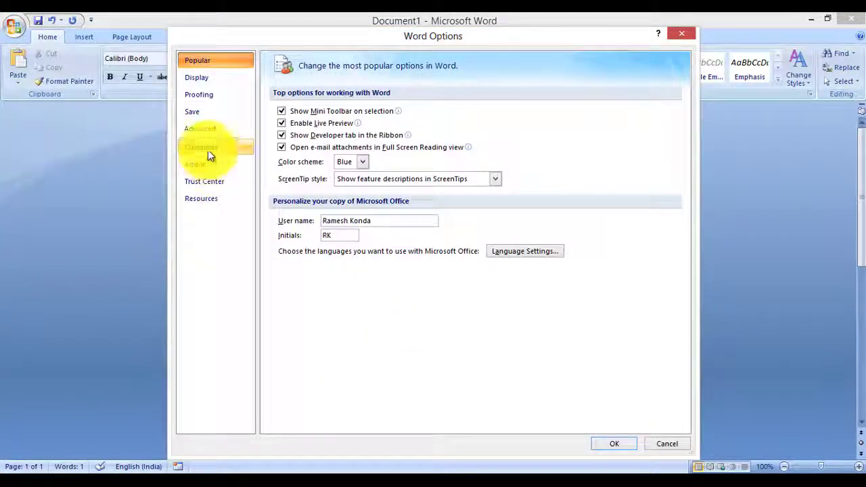
pyautogui.click(208, 149)
pyautogui.click(375, 418)
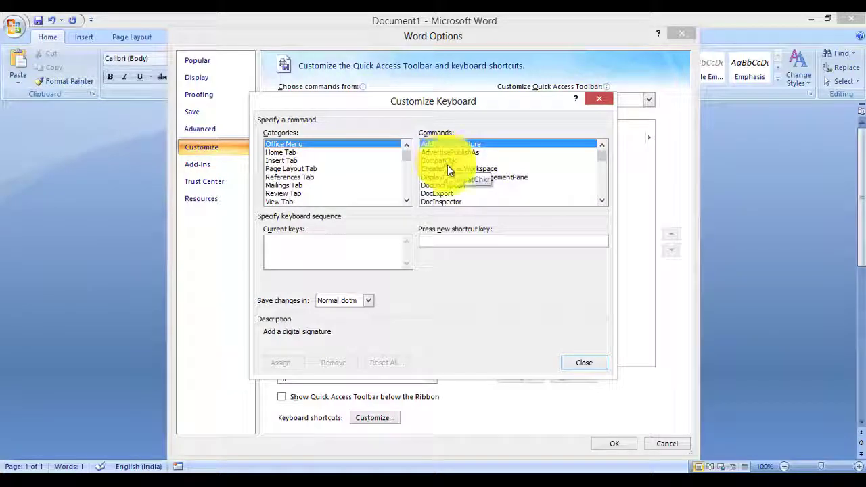
pyautogui.click(577, 358)
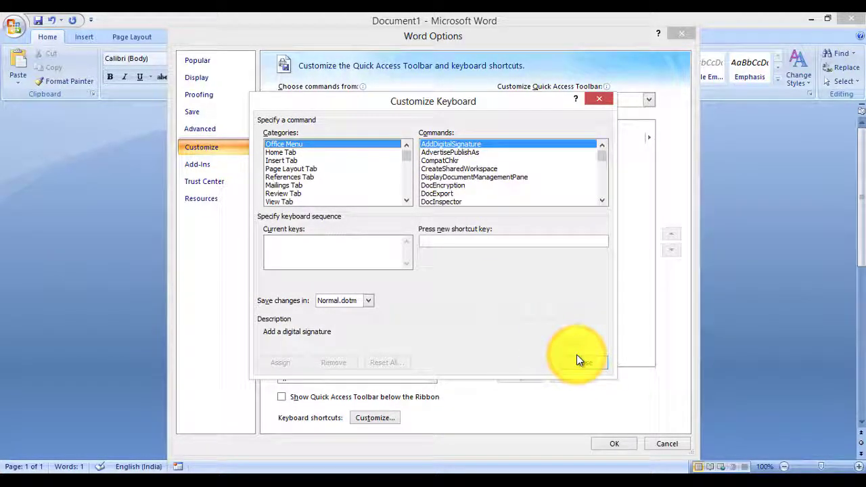
pyautogui.click(580, 363)
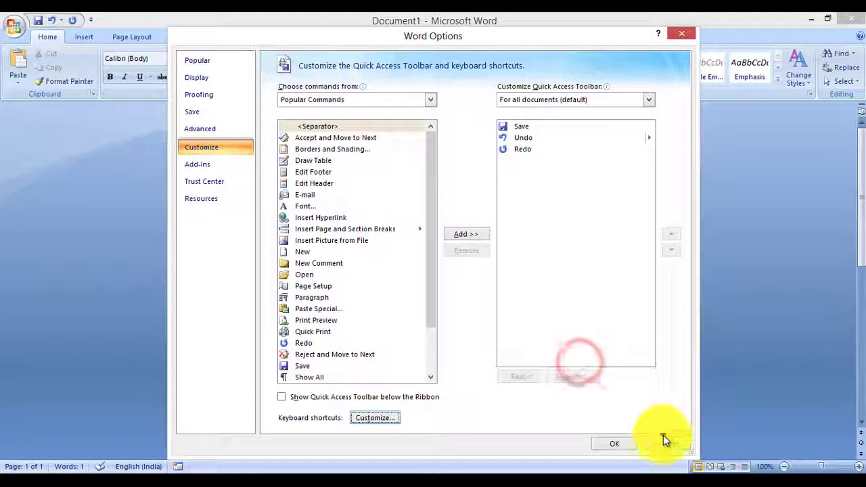
pyautogui.click(666, 437)
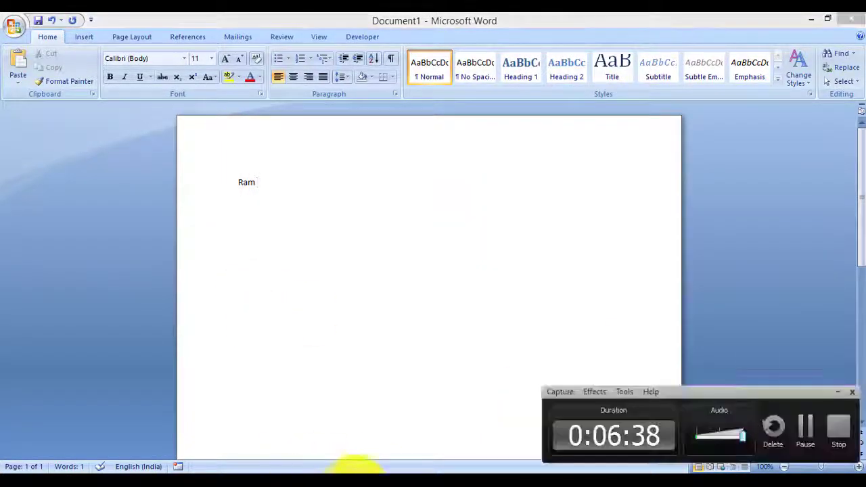
# - In Region, keep English (United Kingdom) as the format, leaving the additional settings unchanged
pyautogui.click(805, 428)
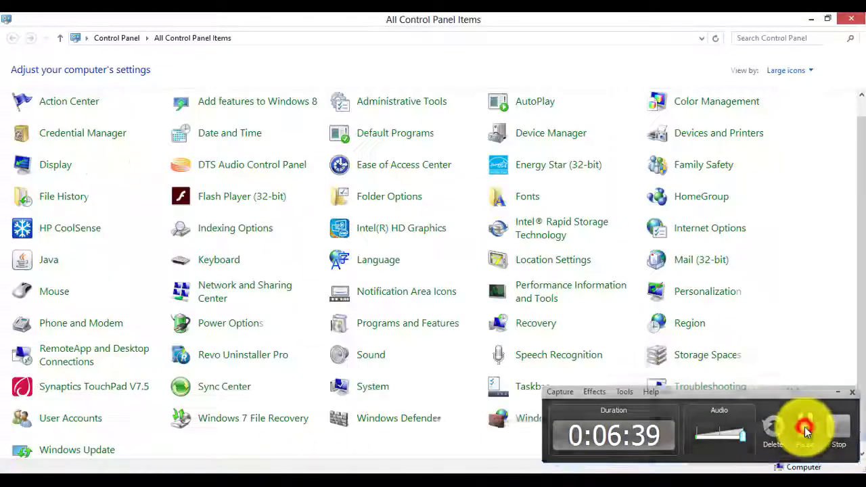
pyautogui.click(685, 328)
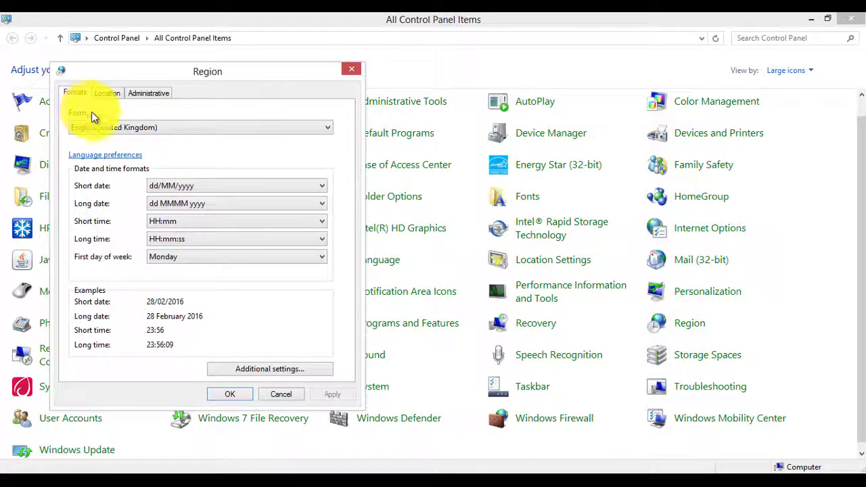
pyautogui.click(134, 128)
pyautogui.click(134, 130)
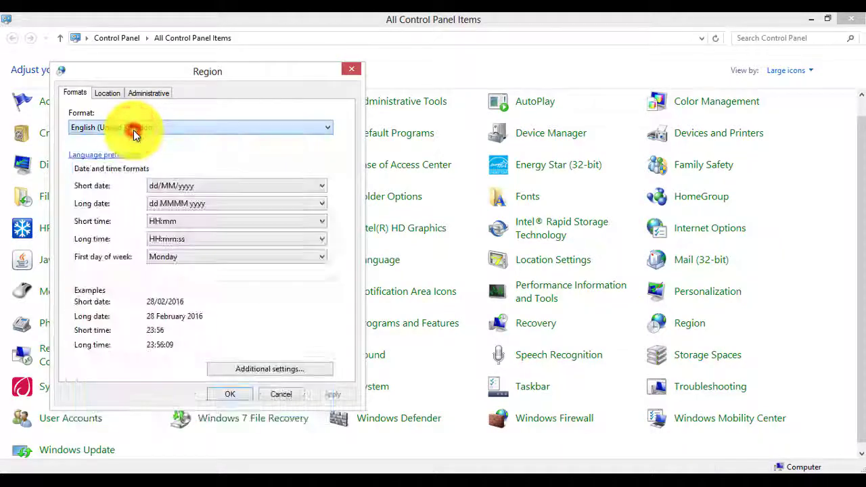
pyautogui.click(242, 373)
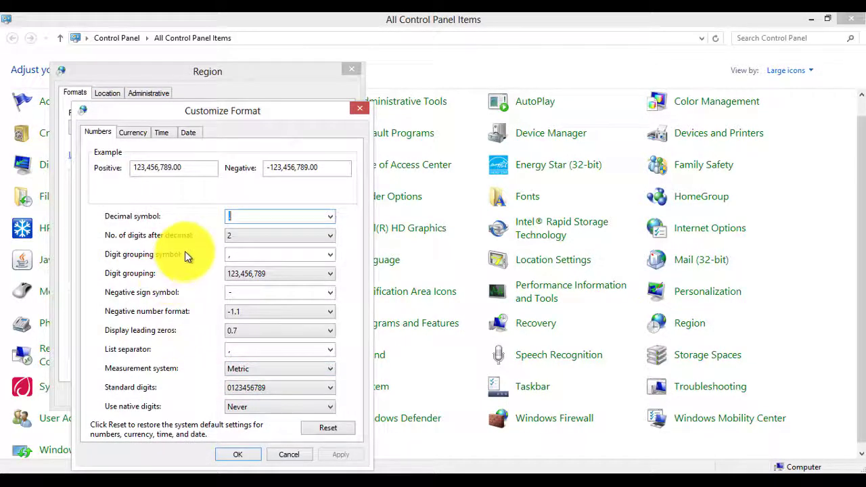
pyautogui.click(305, 458)
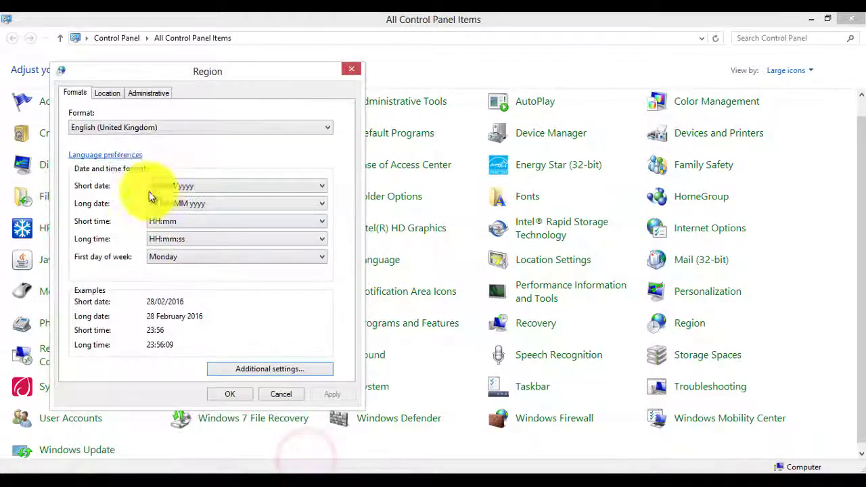
# - Change the system locale to English (United Kingdom) and restart Windows now
pyautogui.click(161, 92)
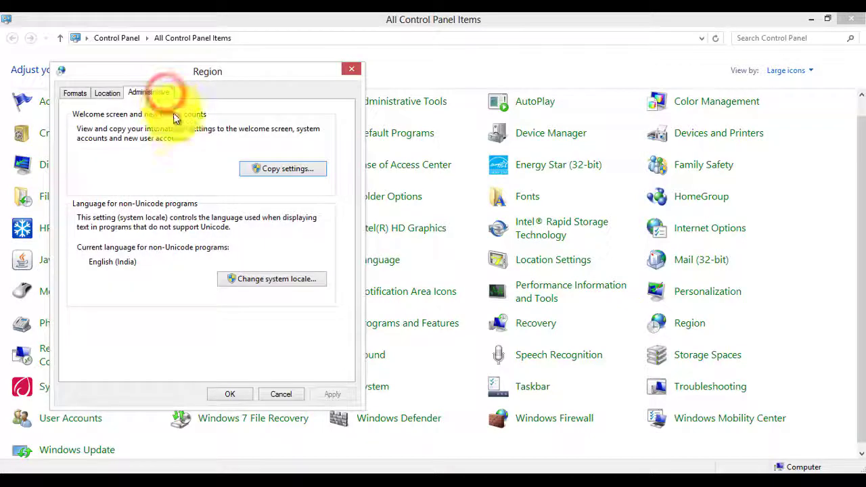
pyautogui.click(277, 283)
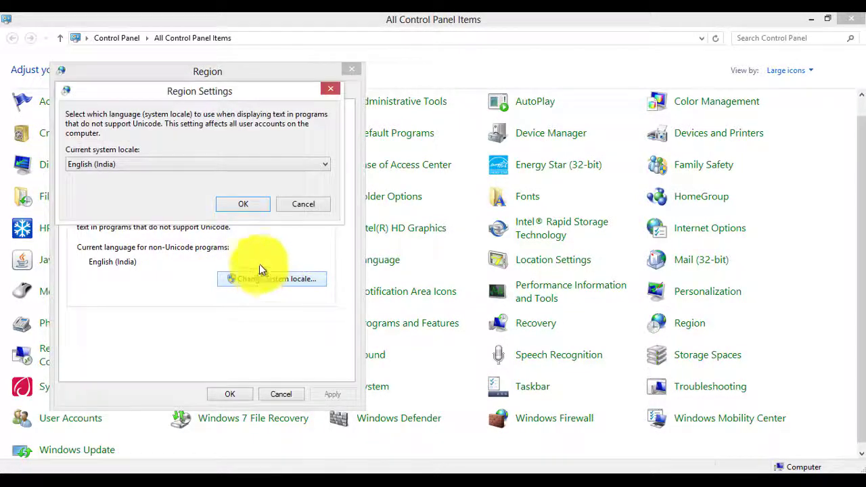
pyautogui.click(250, 164)
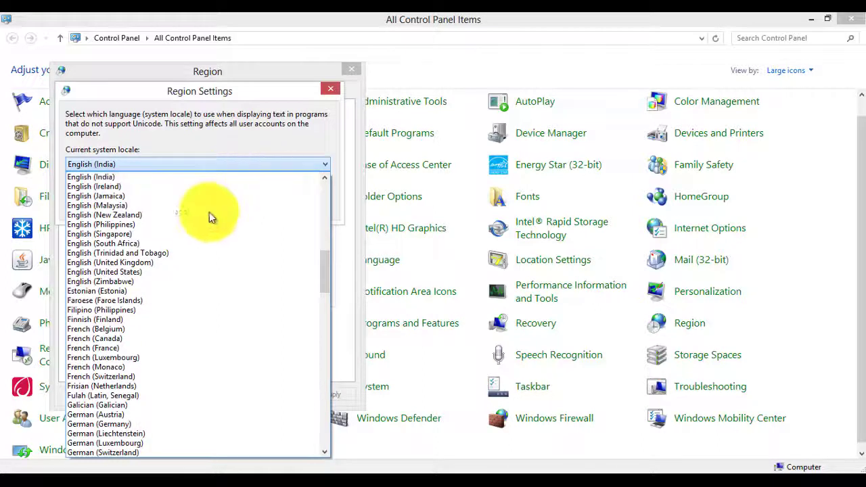
pyautogui.scroll(2, 188, 253)
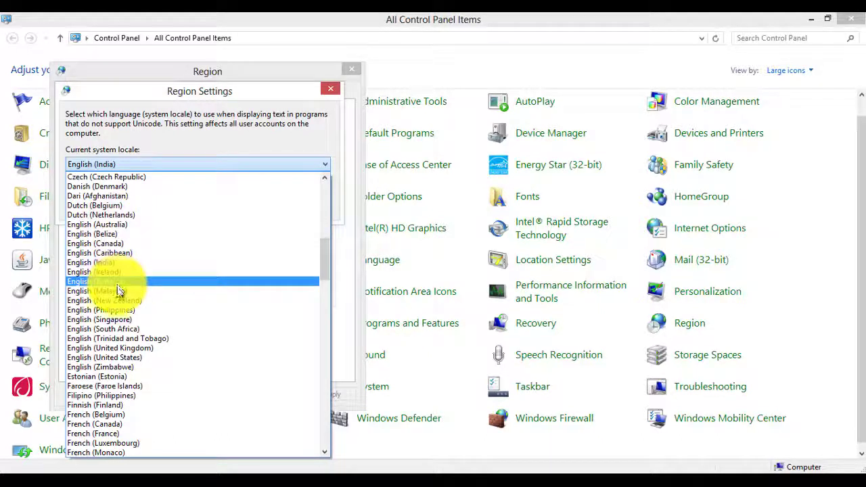
pyautogui.click(119, 348)
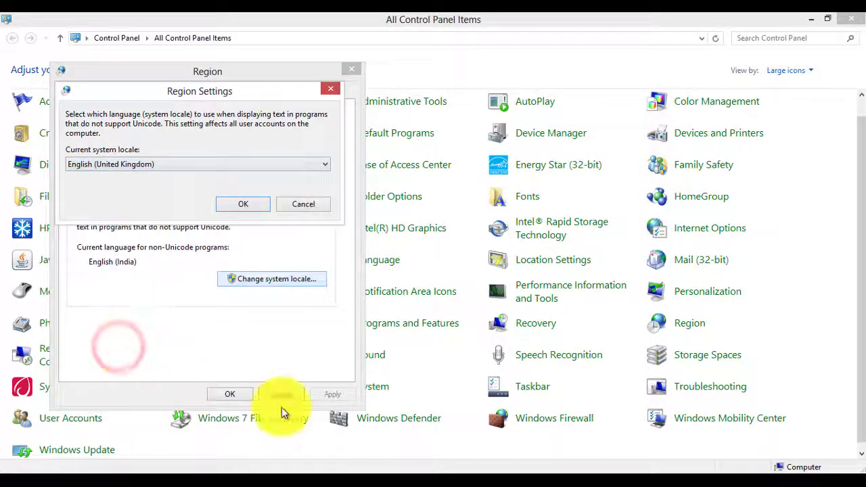
pyautogui.click(244, 206)
pyautogui.click(463, 269)
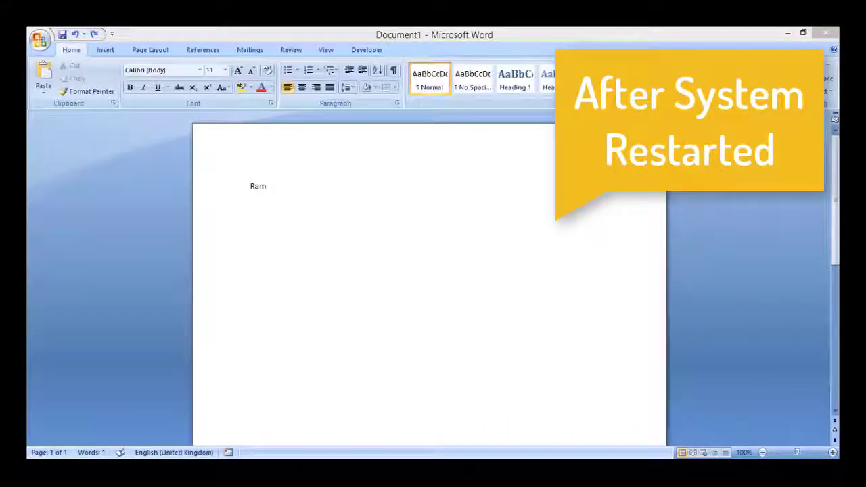
# - Check that the language list includes English (United Kingdom), then return to the Word document
pyautogui.click(413, 453)
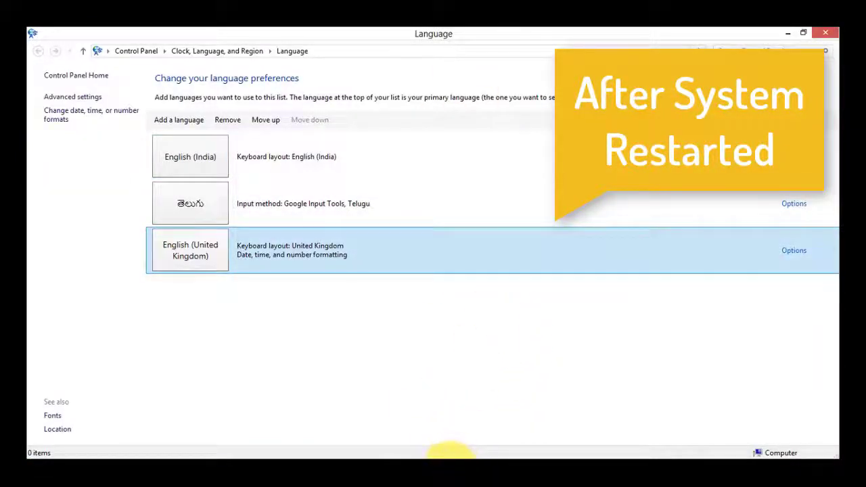
pyautogui.moveTo(455, 453)
pyautogui.click(396, 410)
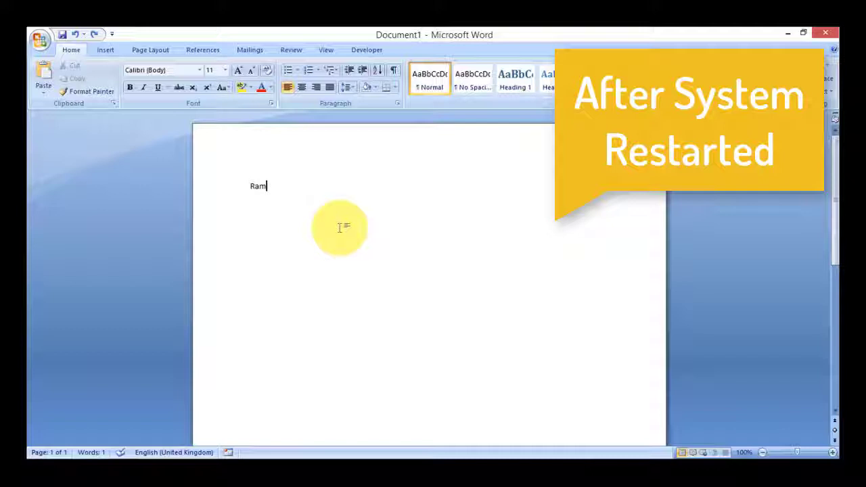
# - Select all text, remove the word Ram, and paste it back with Ctrl+V
pyautogui.hotkey('ctrl', 'a')
pyautogui.hotkey('ctrl', 'c')
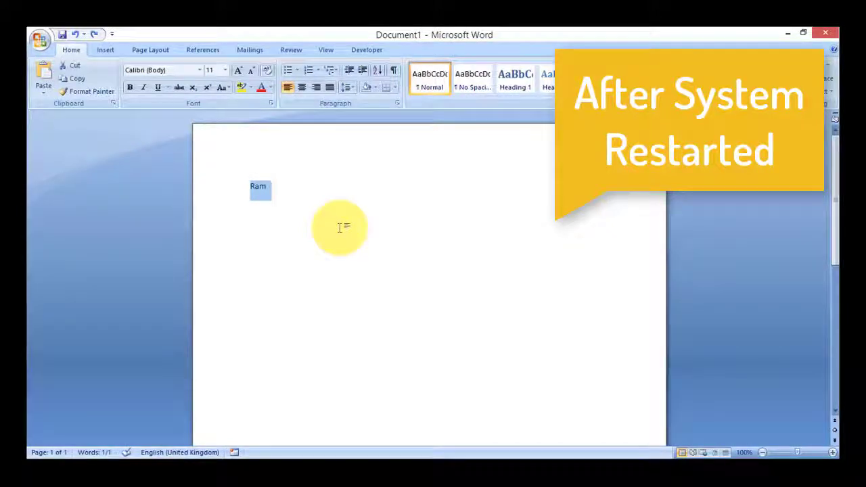
pyautogui.press('Delete')
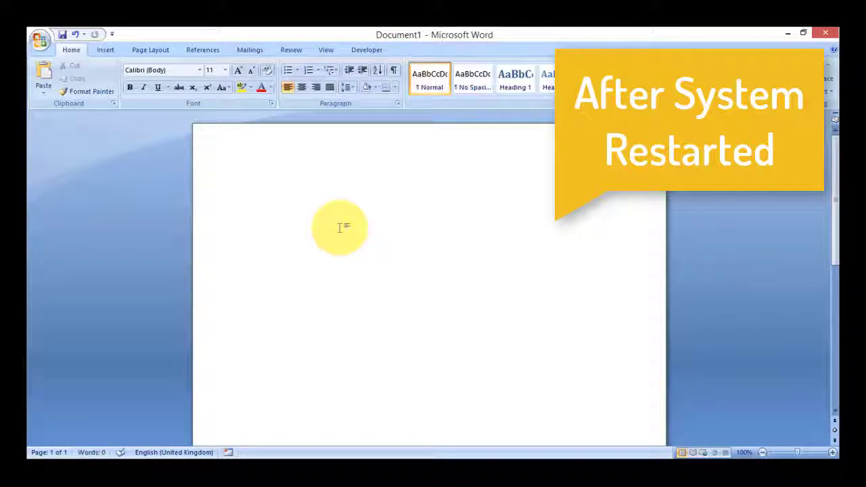
pyautogui.hotkey('ctrl', 'v')
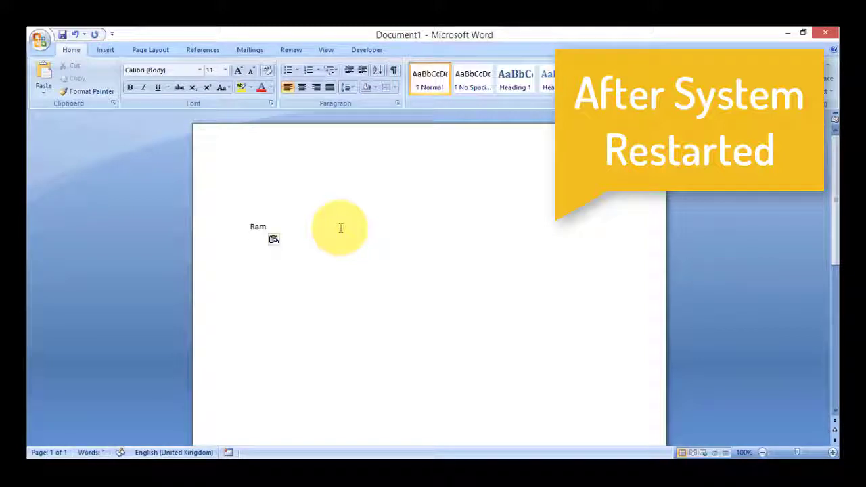